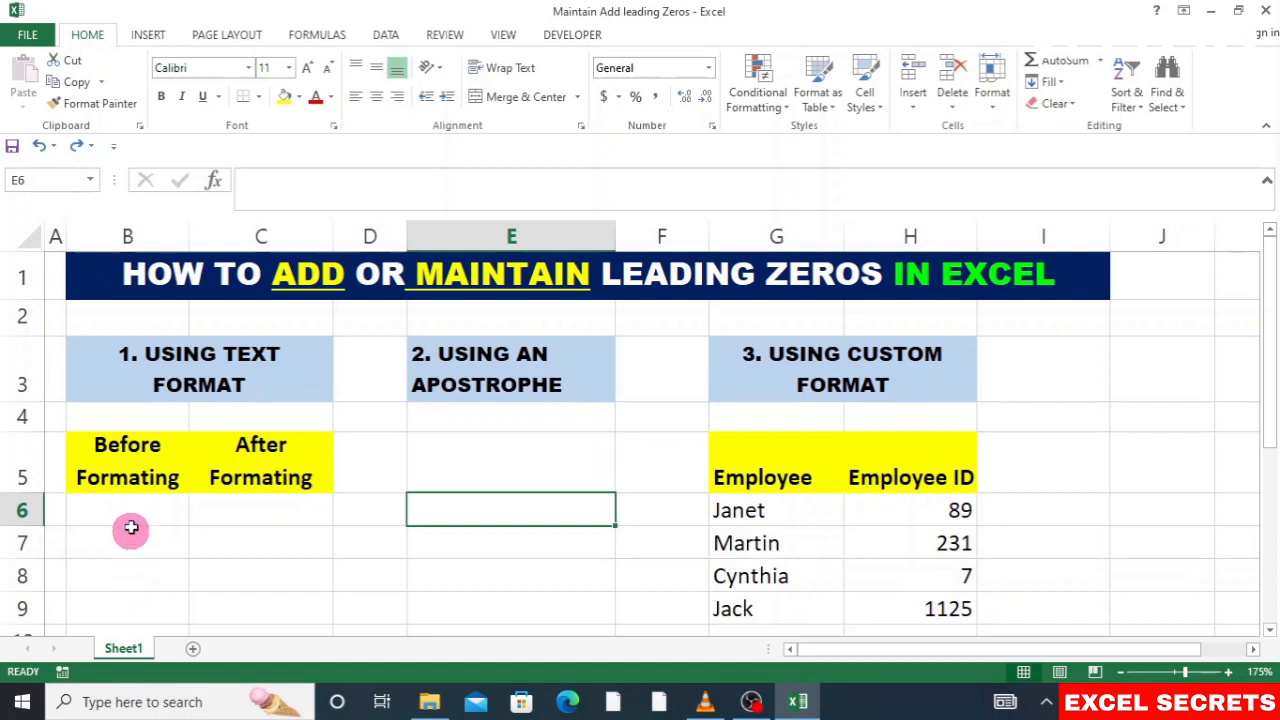
Enter 0098, 00045 and 067 in cells B6 to B8 of the Before Formating column
{"action": "left_click", "coordinate": [135, 514]}
{"action": "type", "text": "00"}
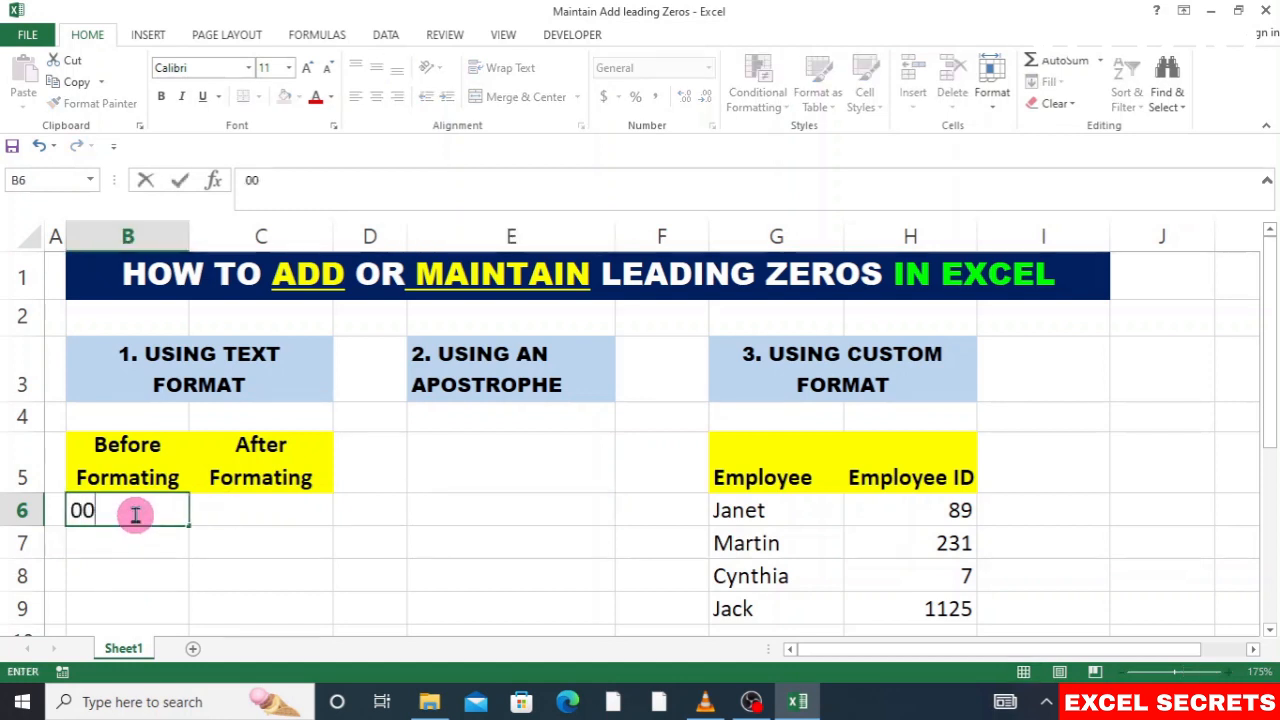
{"action": "type", "text": "98"}
{"action": "key", "text": "Return"}
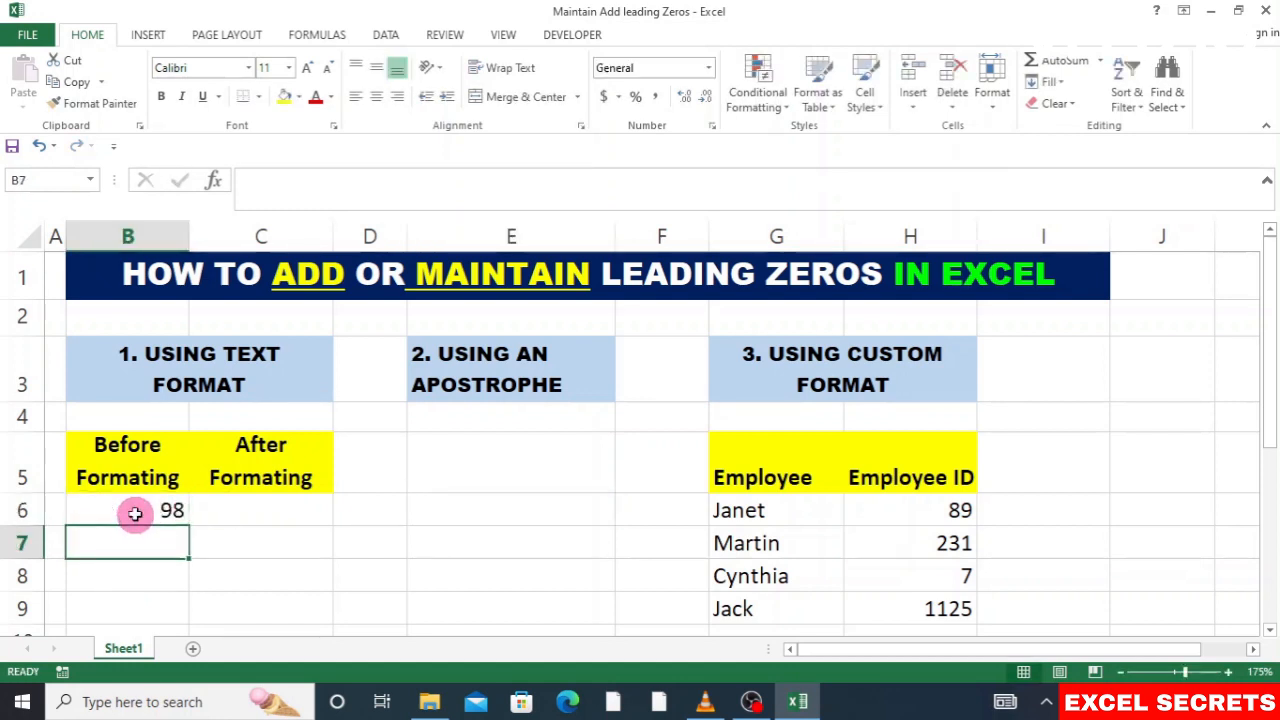
{"action": "type", "text": "0004"}
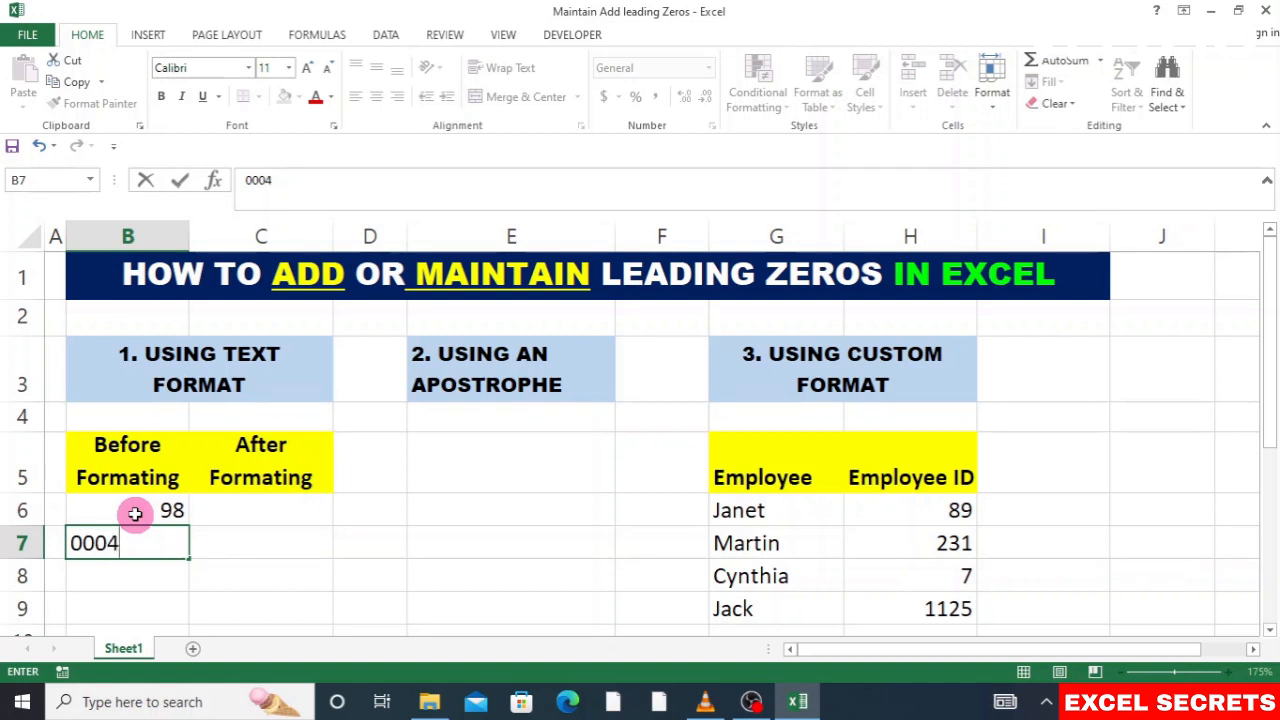
{"action": "type", "text": "5"}
{"action": "key", "text": "Return"}
{"action": "type", "text": "067"}
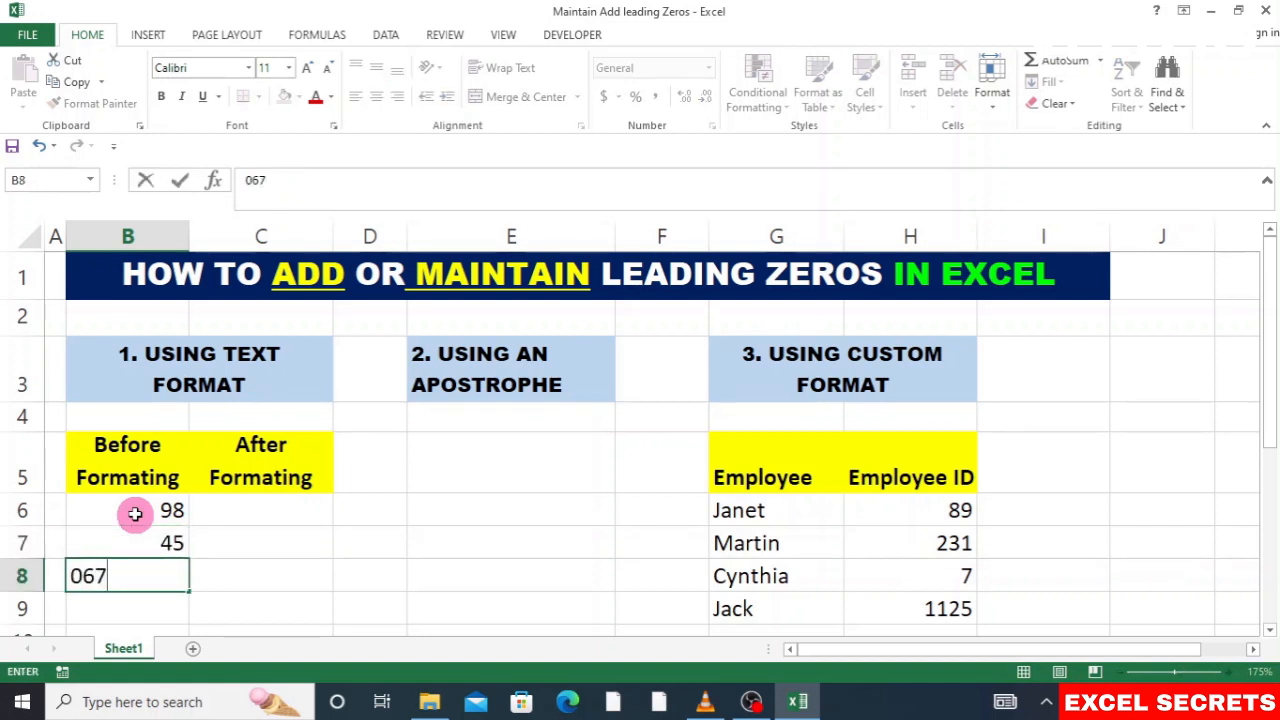
{"action": "key", "text": "Return"}
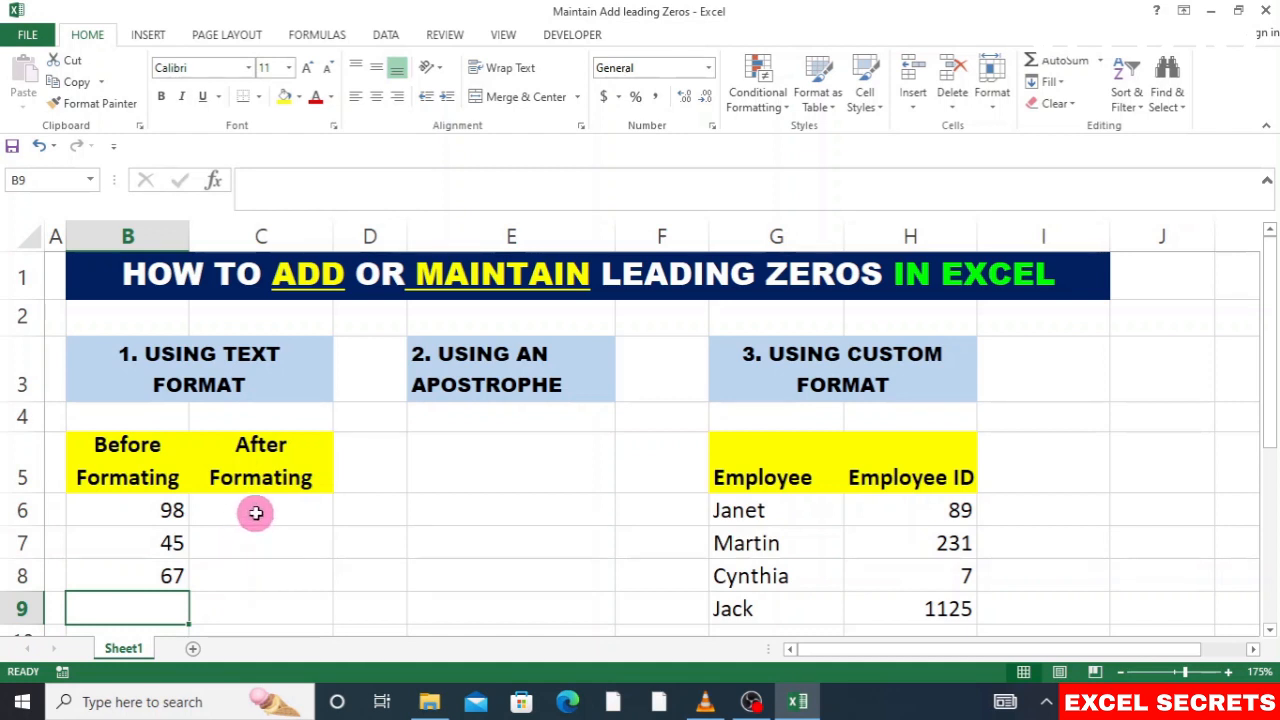
Apply the Text number format to cells C6:C8 under After Formating
{"action": "left_click_drag", "start_coordinate": [255, 510], "coordinate": [255, 562]}
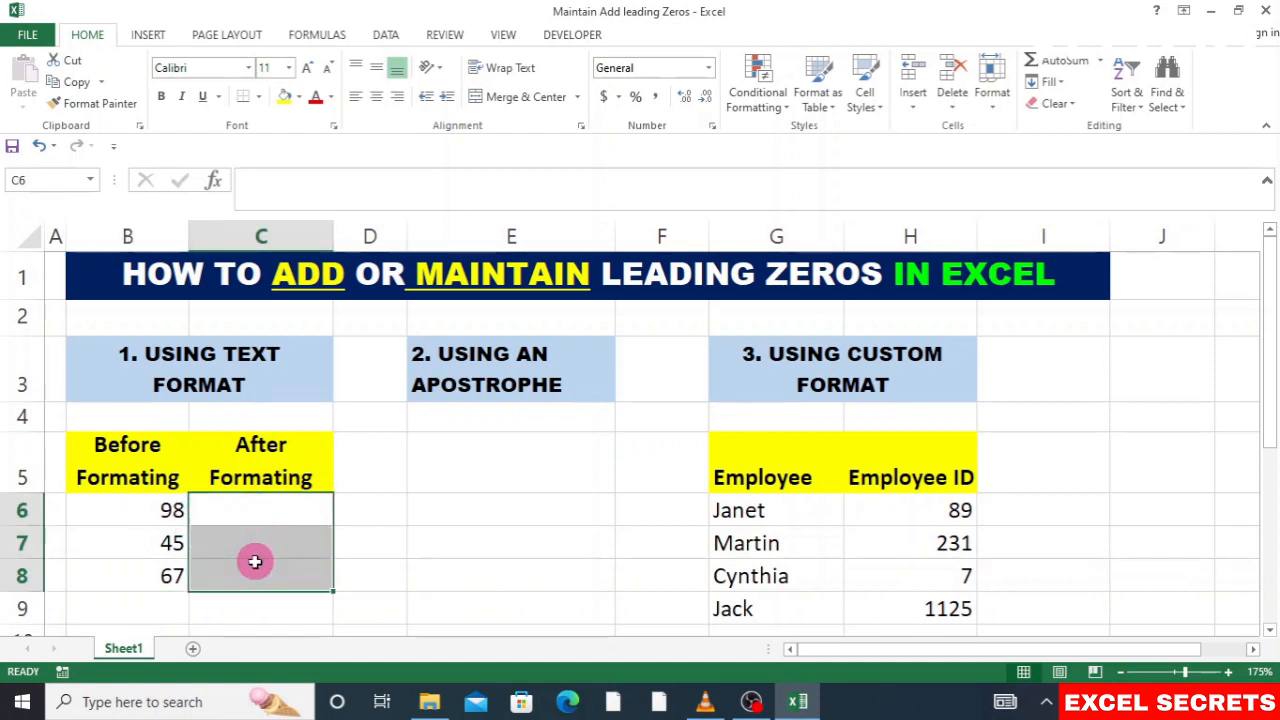
{"action": "right_click", "coordinate": [255, 562]}
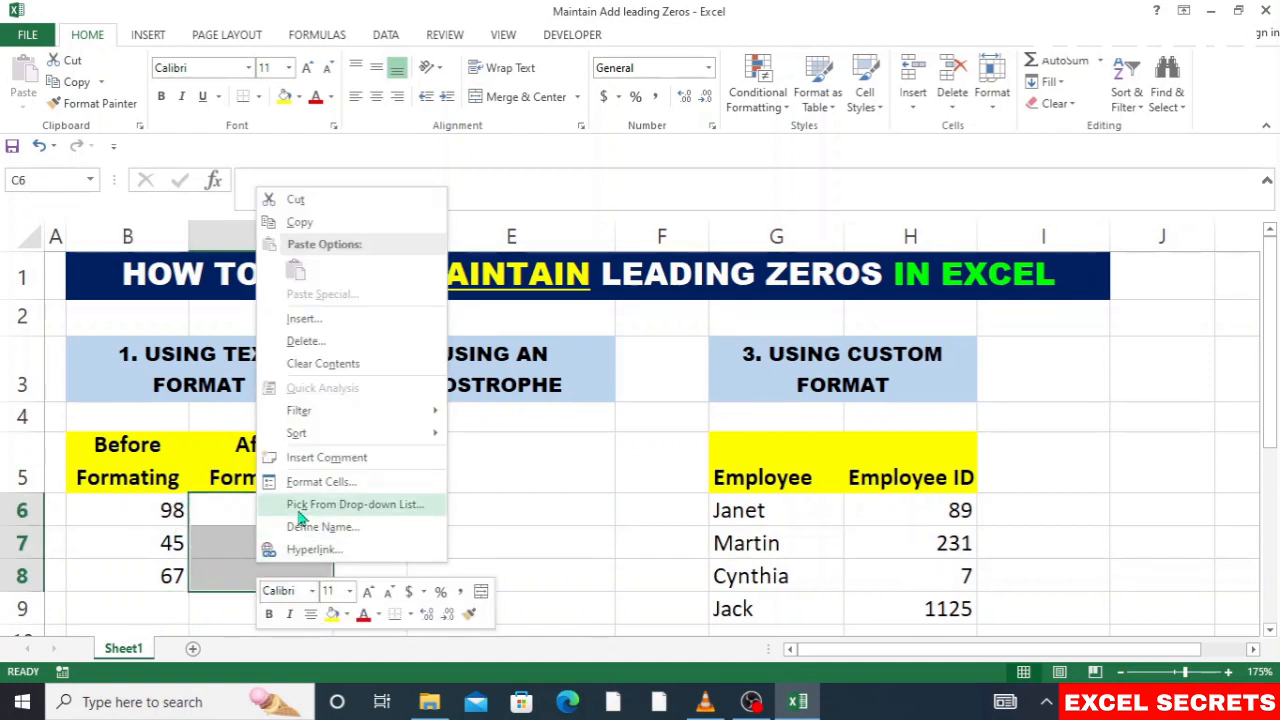
{"action": "left_click", "coordinate": [310, 482]}
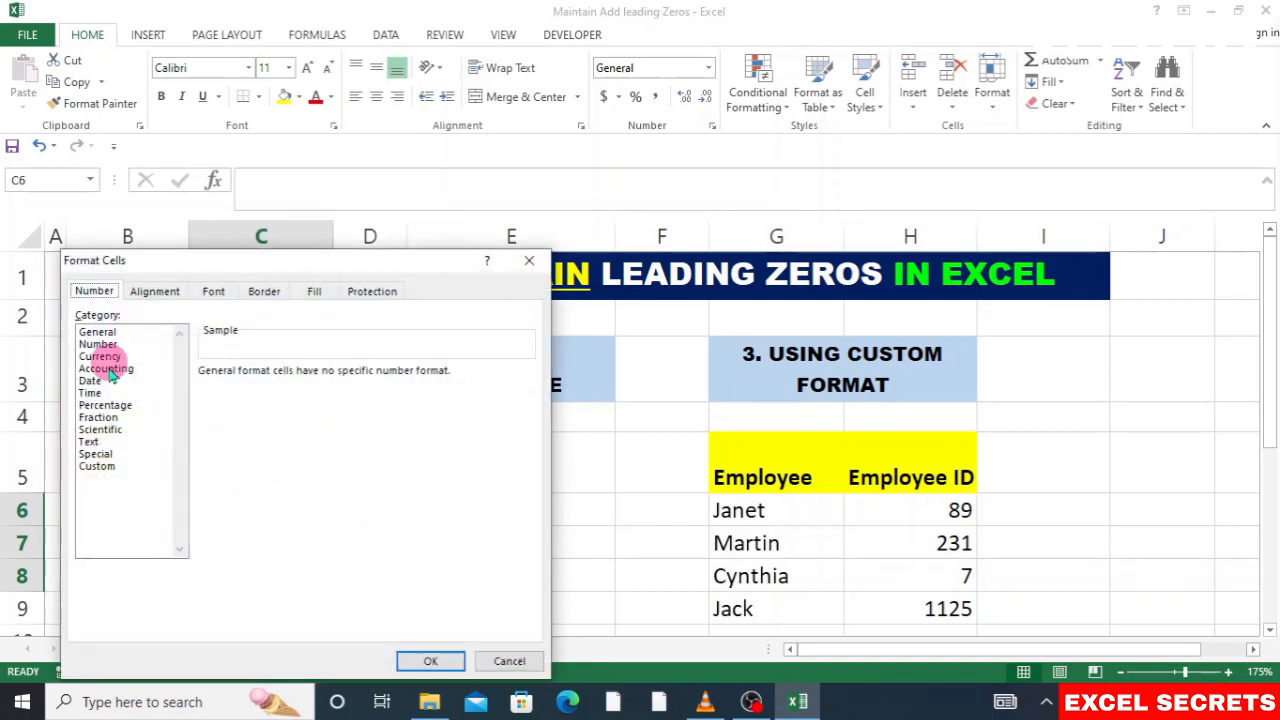
{"action": "left_click", "coordinate": [89, 441]}
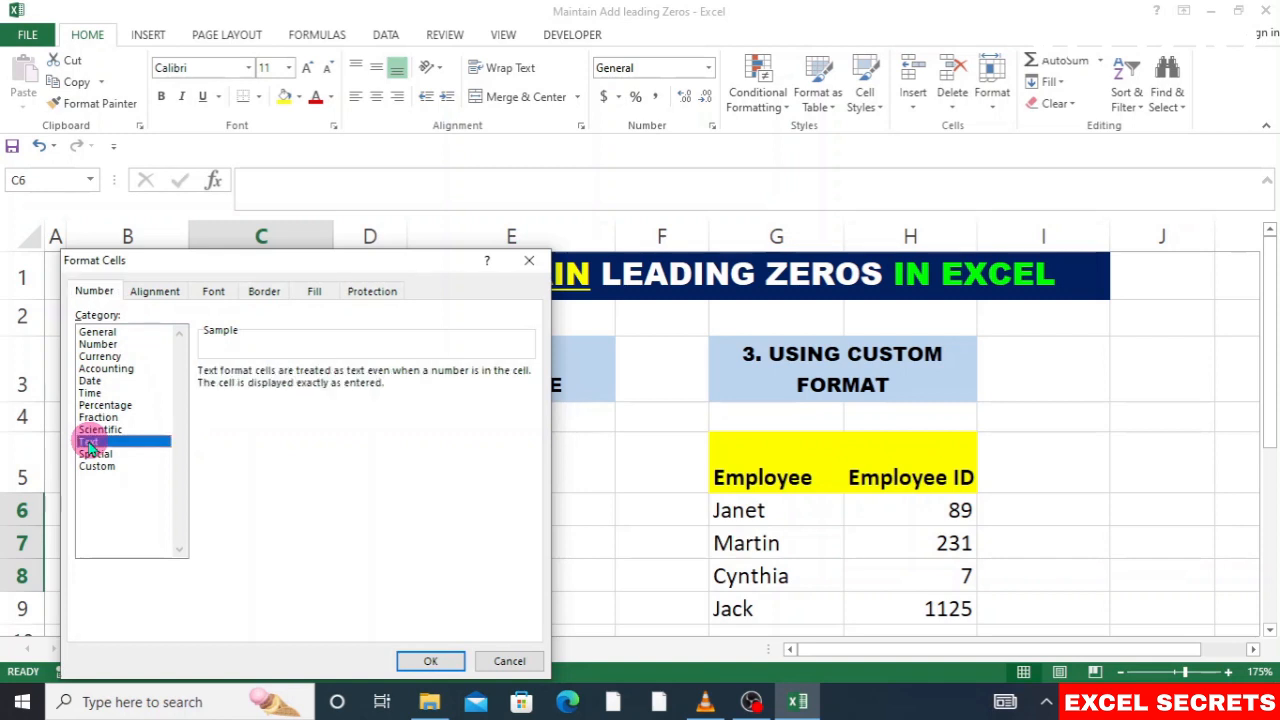
{"action": "left_click", "coordinate": [414, 658]}
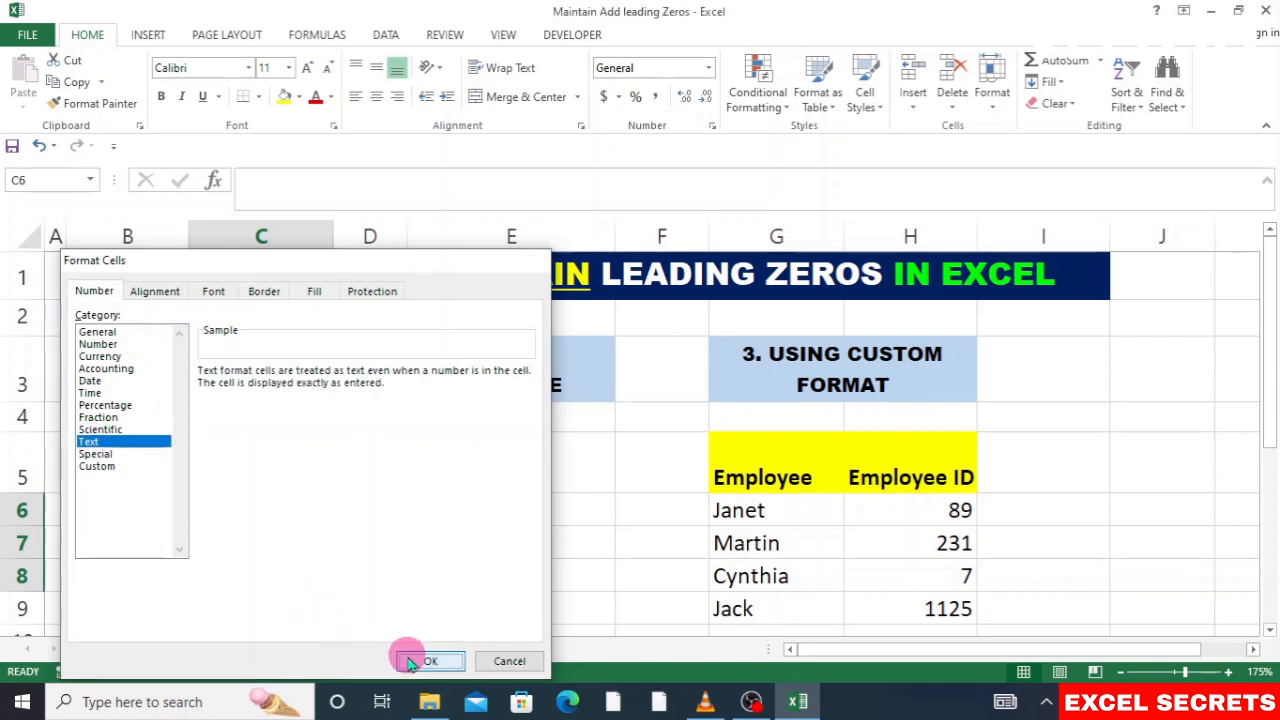
Enter 098 in cell C6 and 0045 in cell C7
{"action": "left_click", "coordinate": [255, 503]}
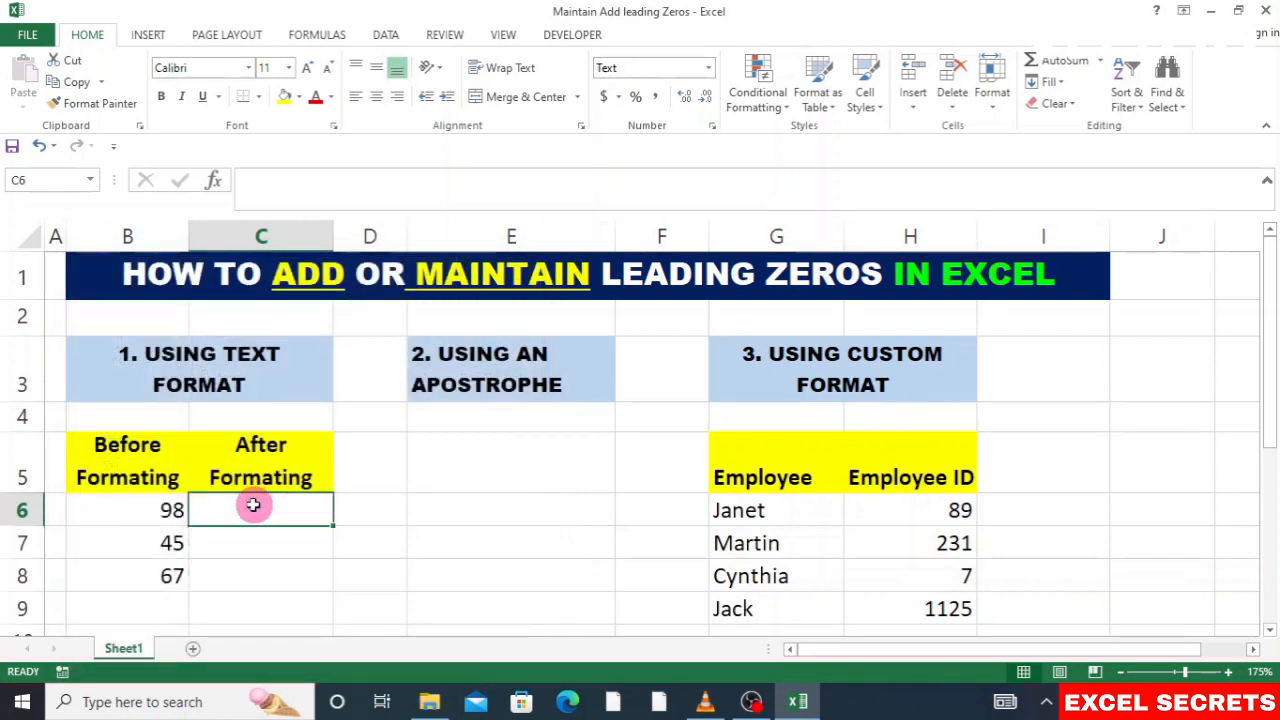
{"action": "type", "text": "098"}
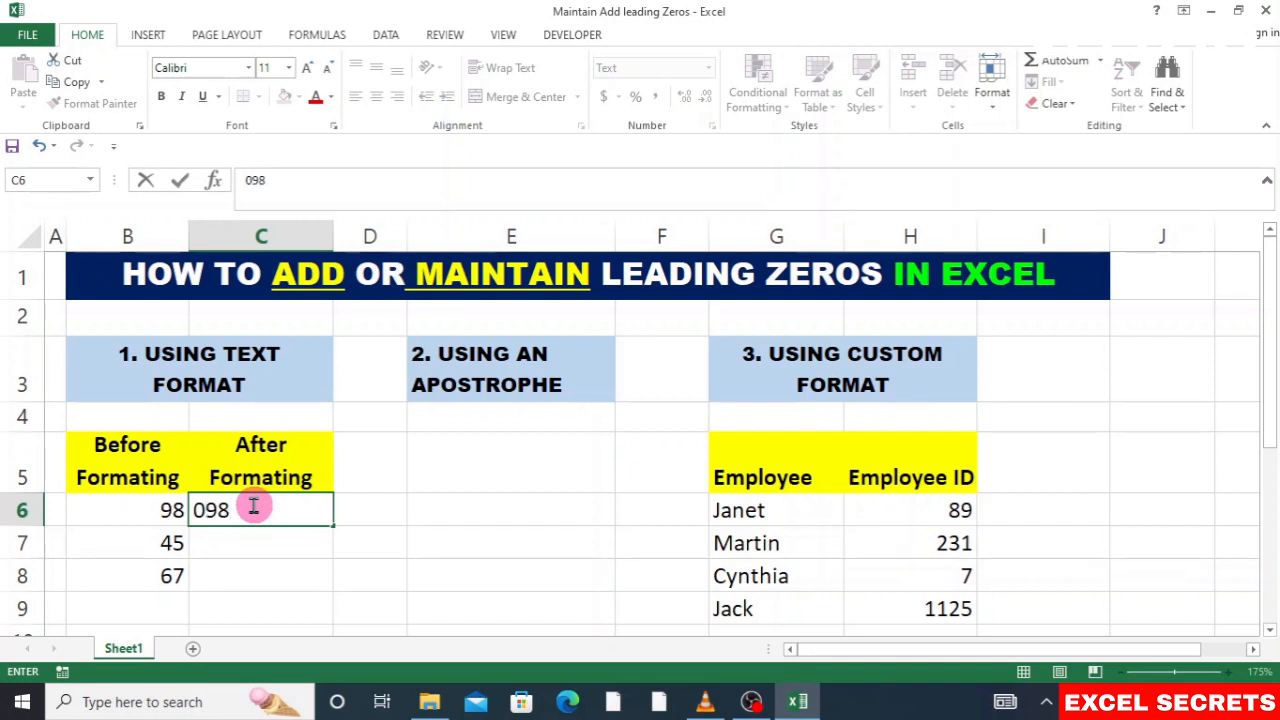
{"action": "key", "text": "Return"}
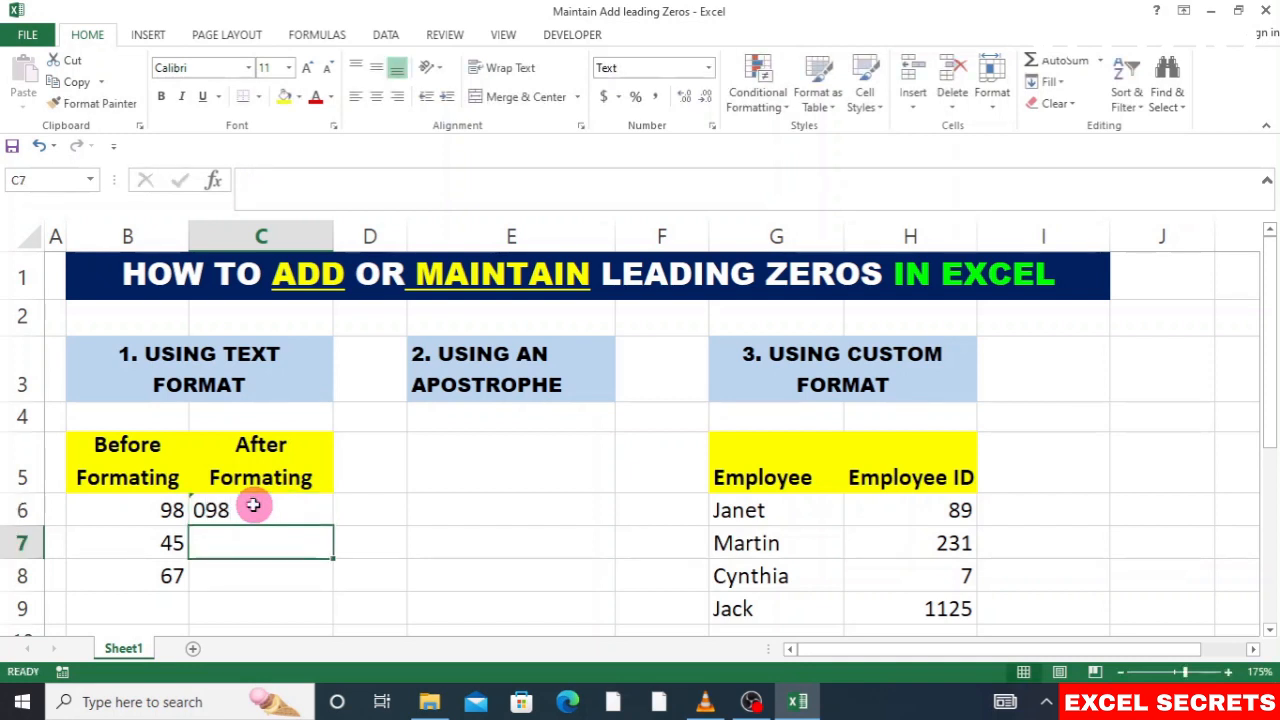
{"action": "type", "text": "00"}
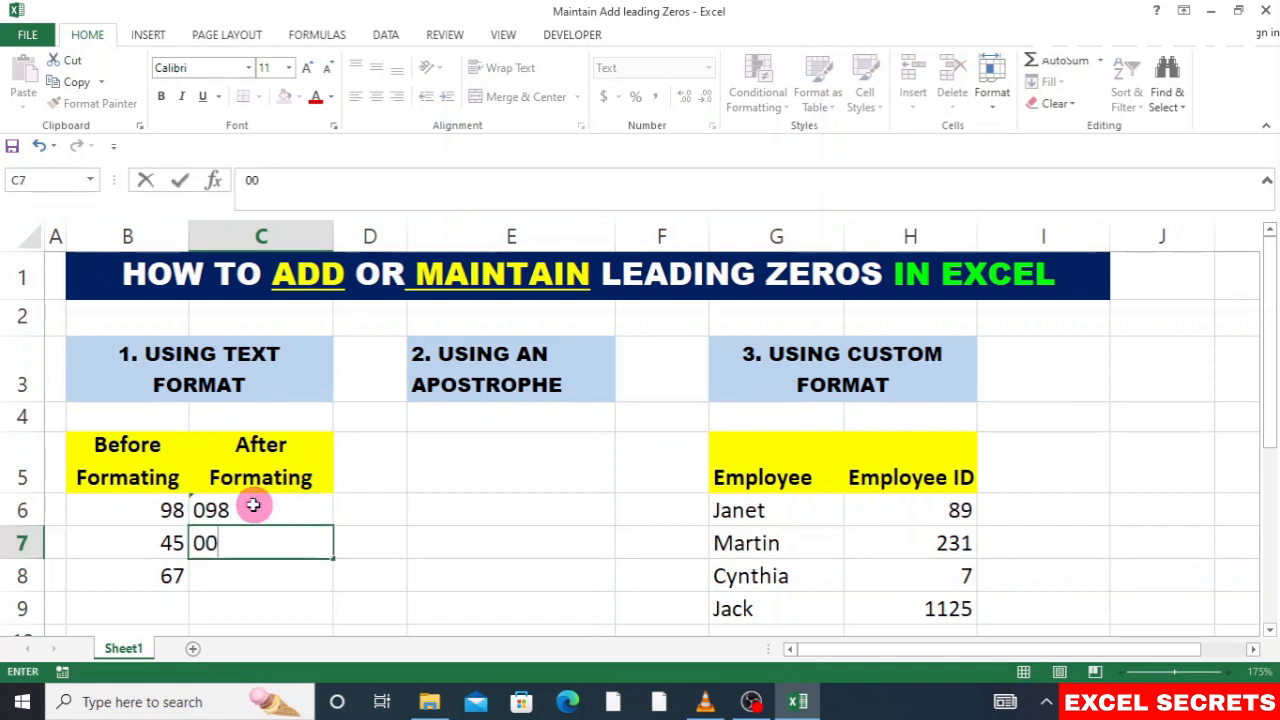
{"action": "type", "text": "45"}
{"action": "key", "text": "Return"}
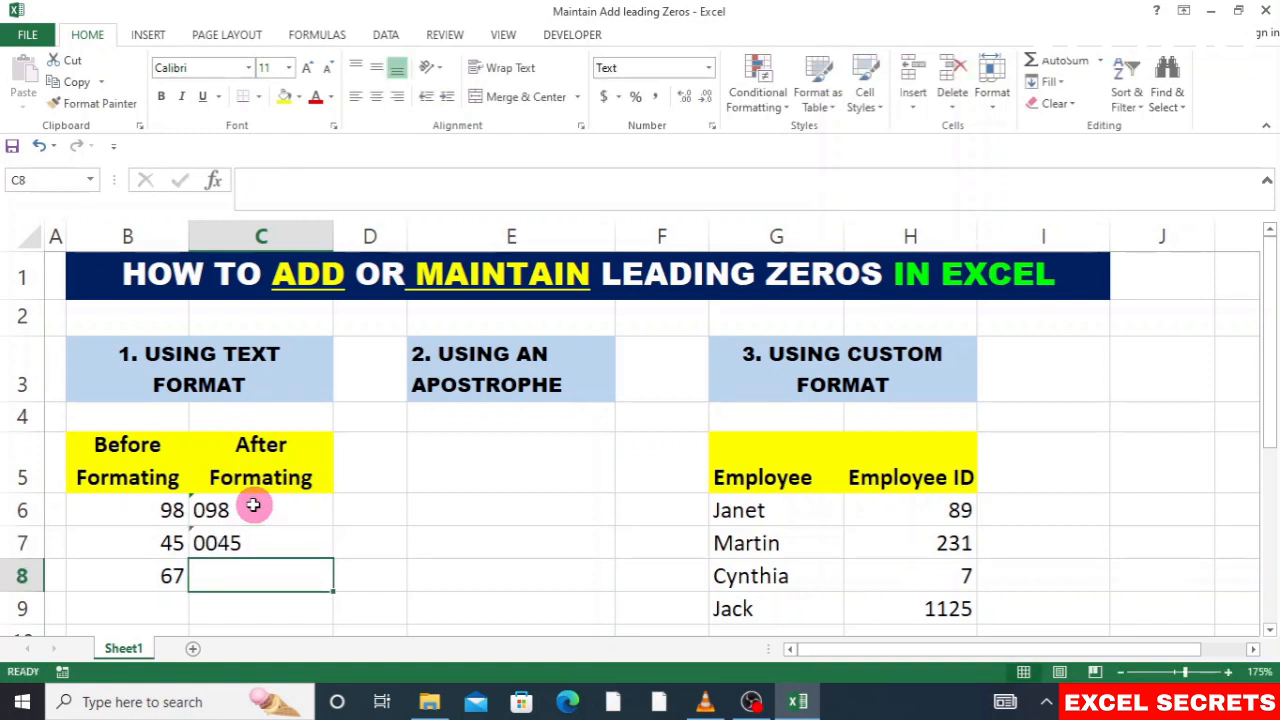
Enter '078 in cell E6 and '0056 in cell E7, each with a leading apostrophe
{"action": "left_click", "coordinate": [451, 511]}
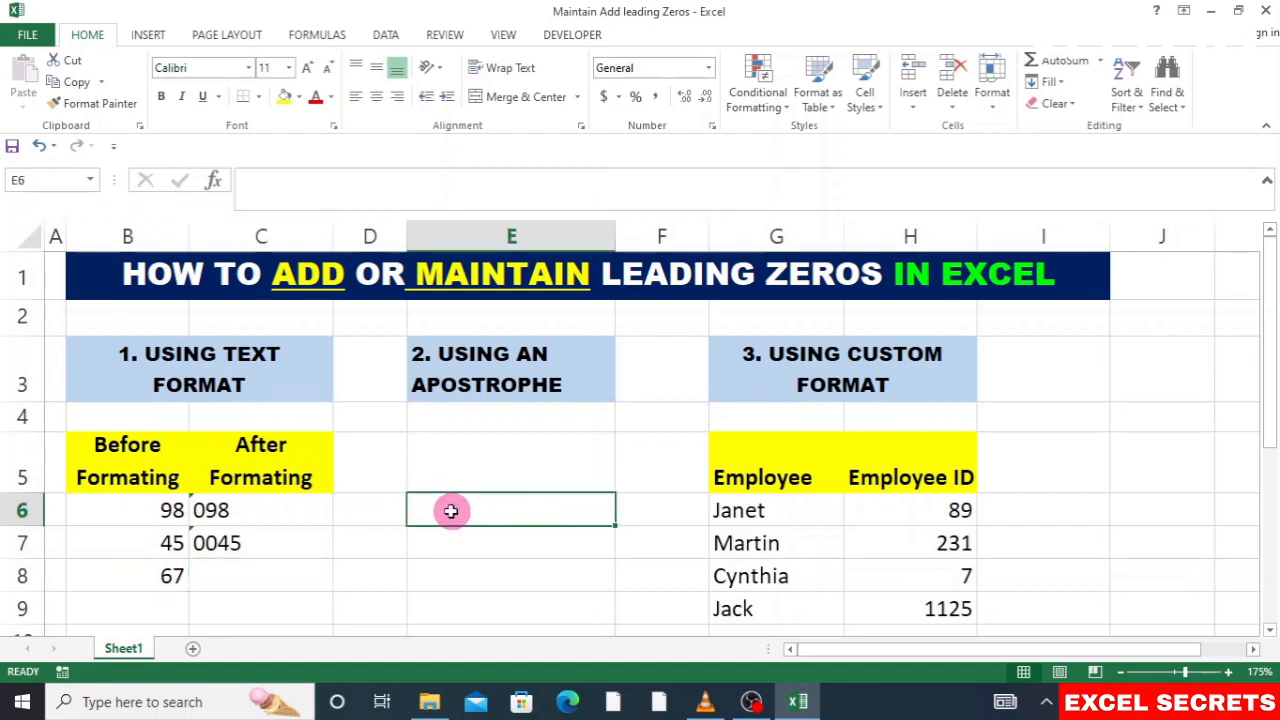
{"action": "type", "text": "'"}
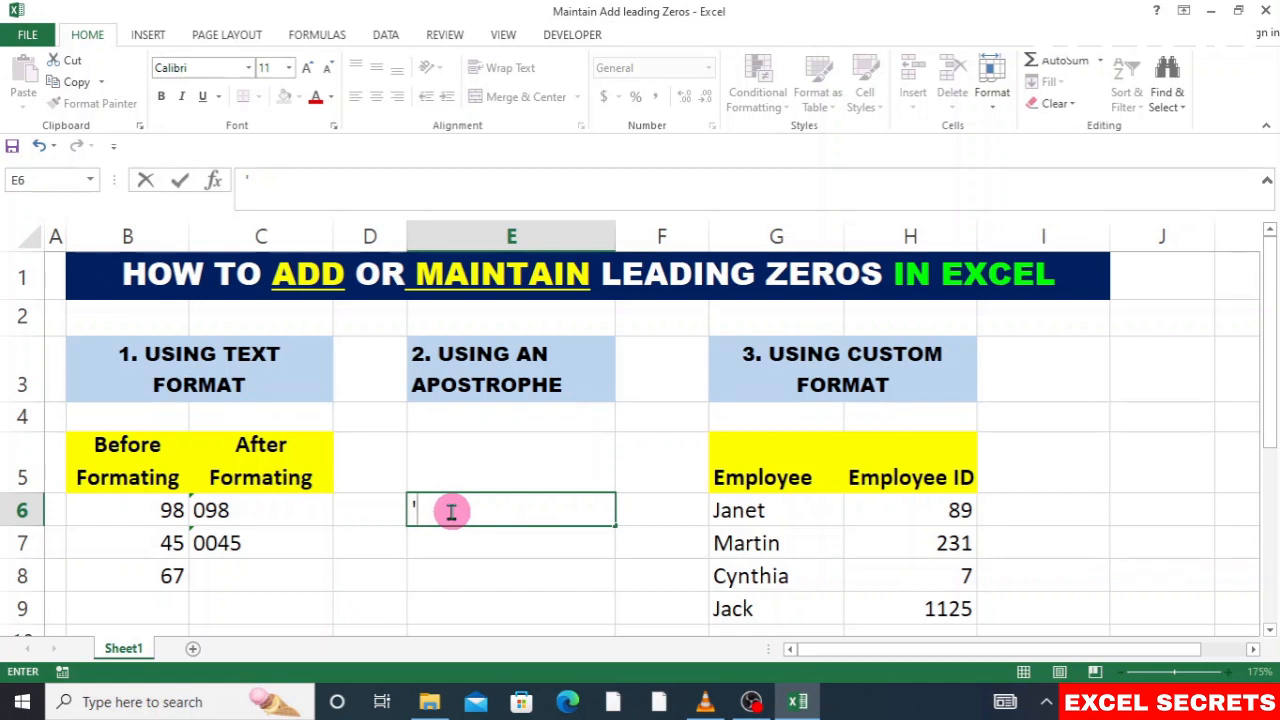
{"action": "type", "text": "078"}
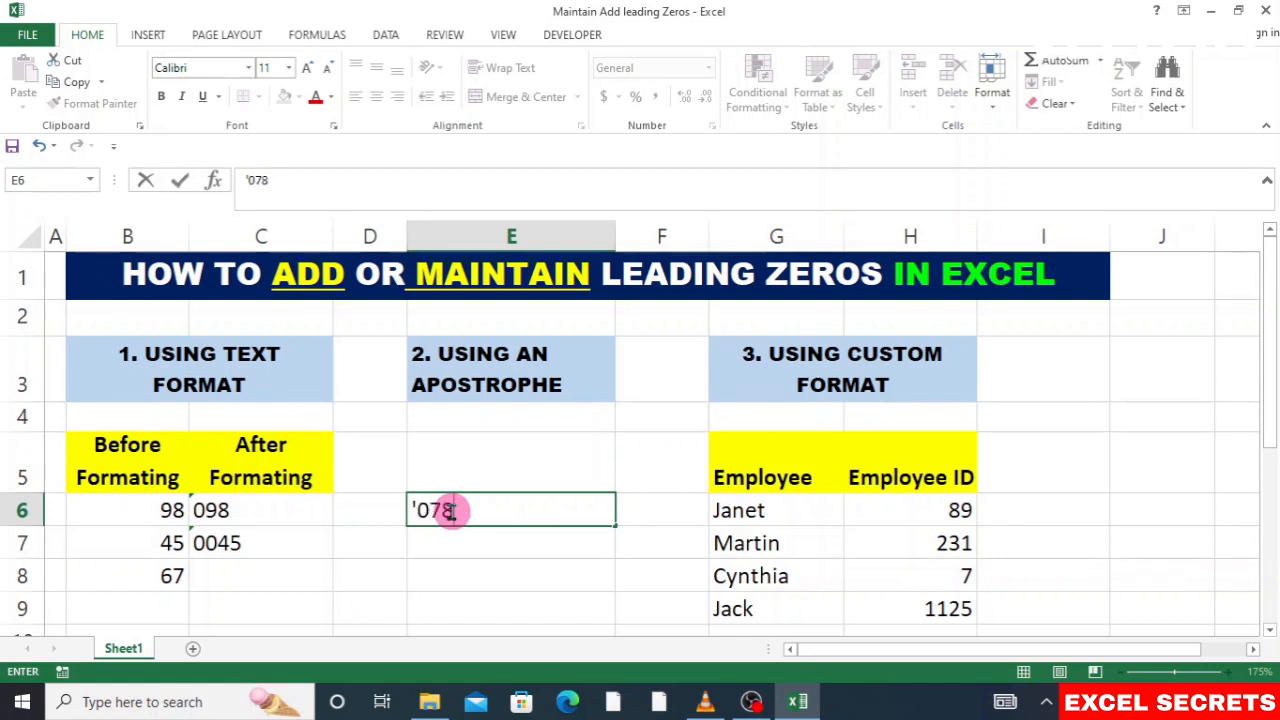
{"action": "key", "text": "Return"}
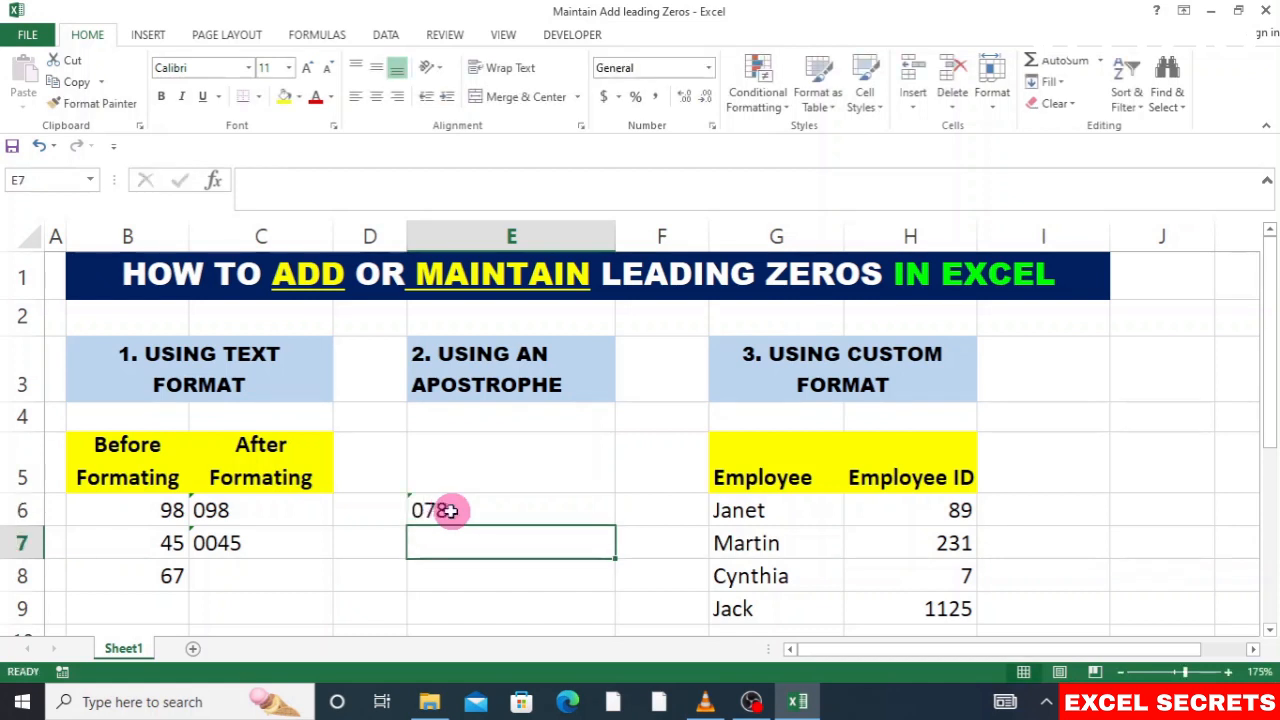
{"action": "type", "text": "'00"}
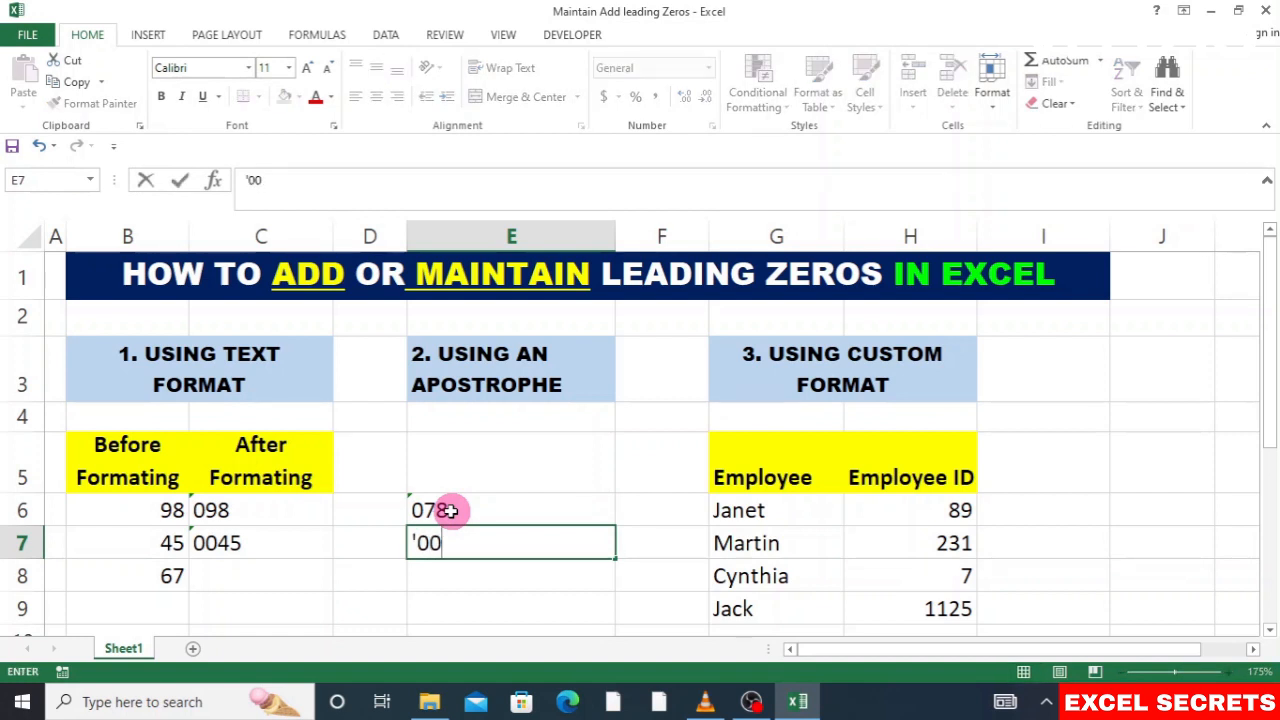
{"action": "type", "text": "56"}
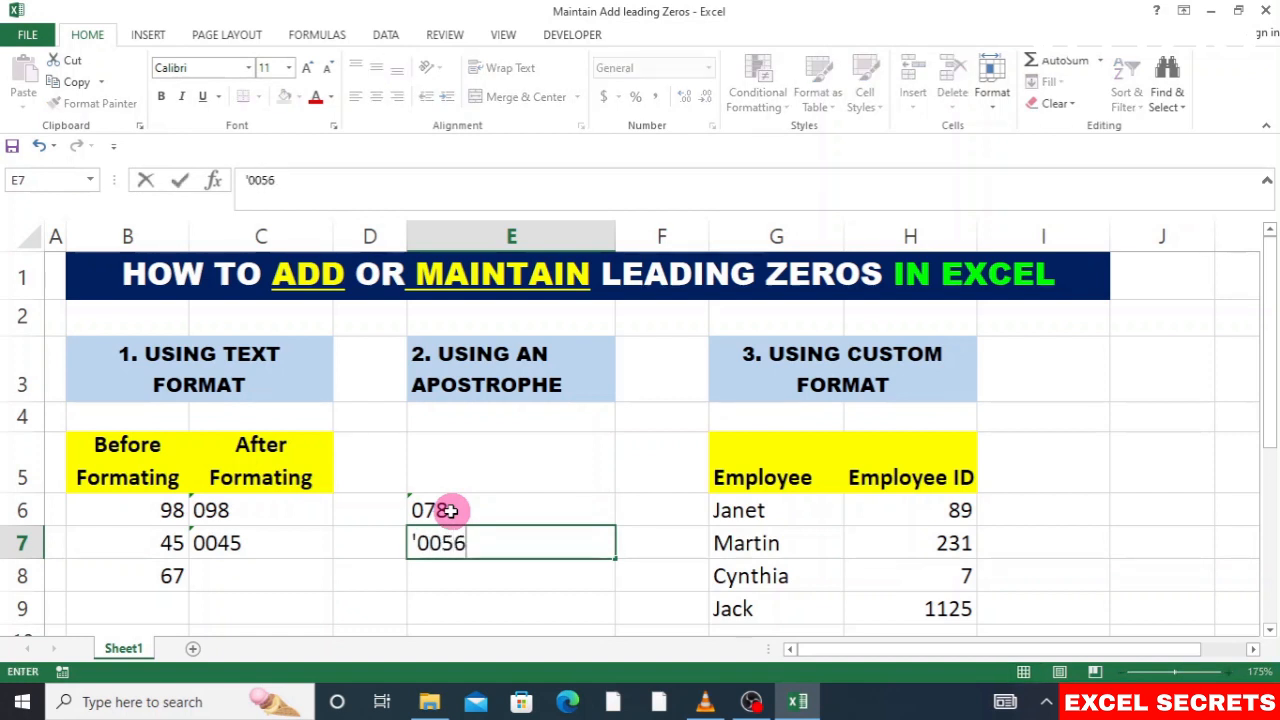
{"action": "key", "text": "Return"}
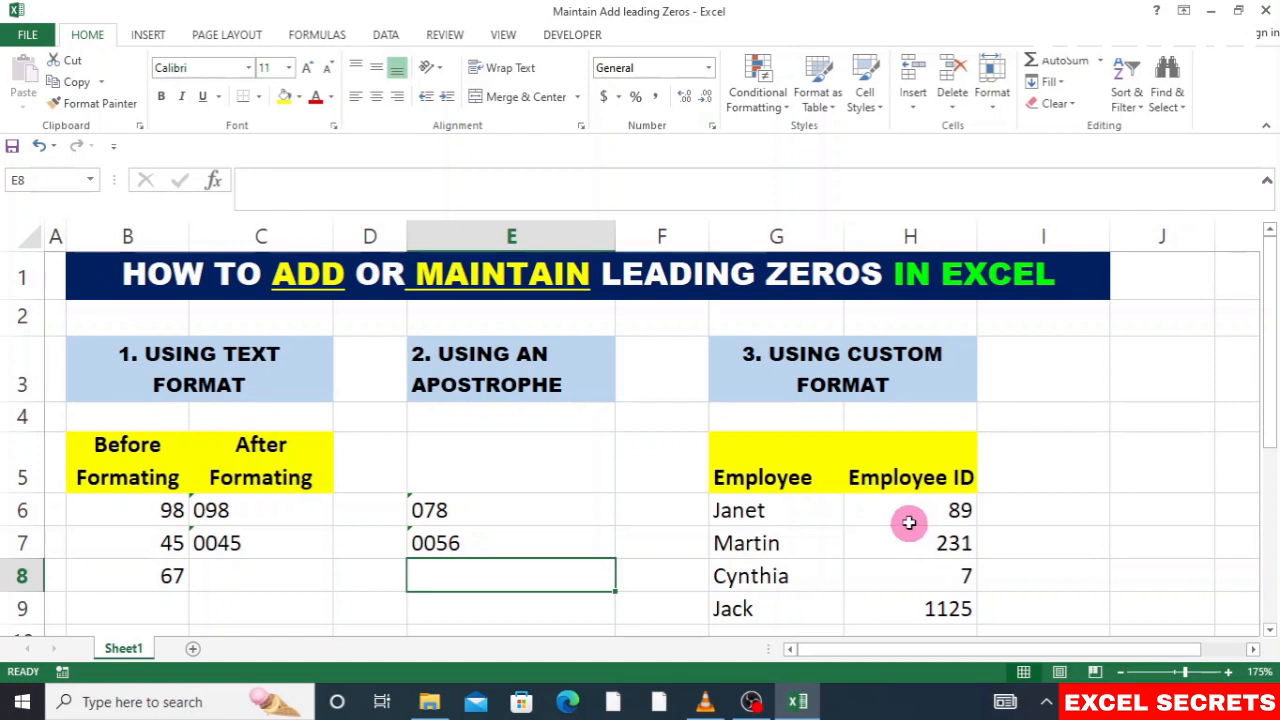
Copy the Employee ID values in H6:H9 into the adjacent cells I6:I9
{"action": "left_click_drag", "start_coordinate": [917, 513], "coordinate": [908, 606]}
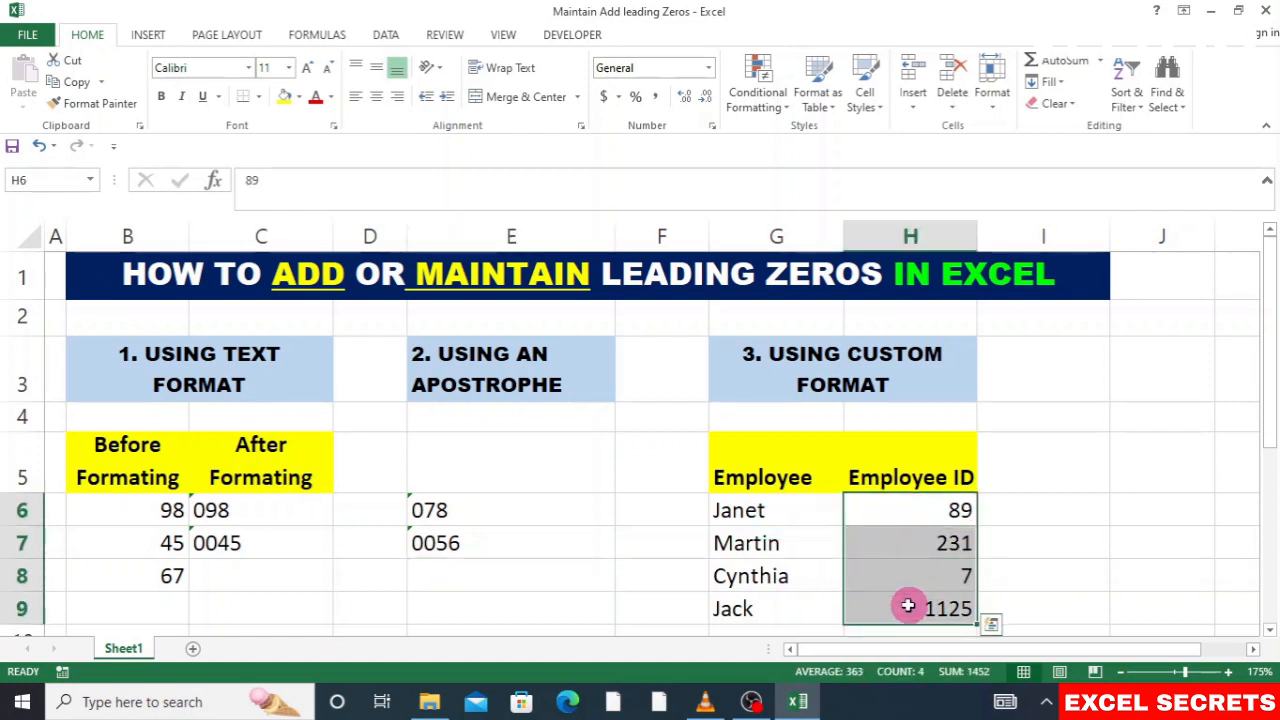
{"action": "key", "text": "ctrl+c"}
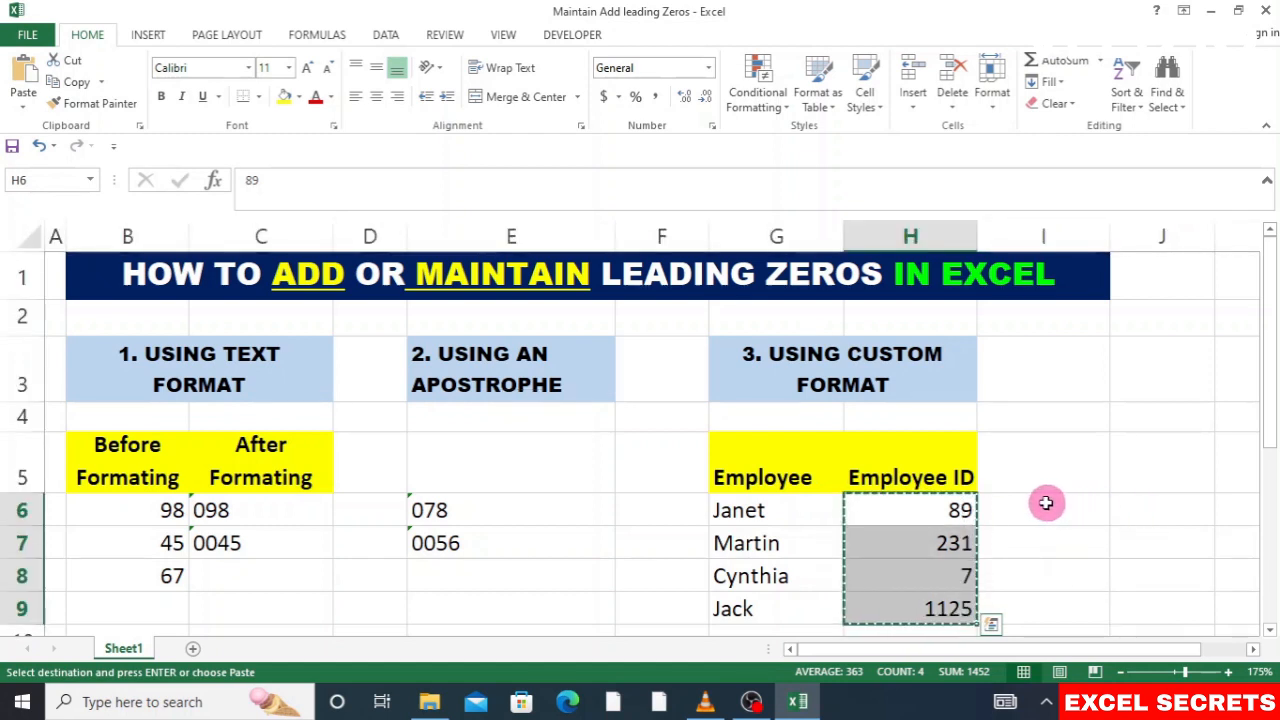
{"action": "left_click", "coordinate": [1046, 503]}
{"action": "key", "text": "ctrl+v"}
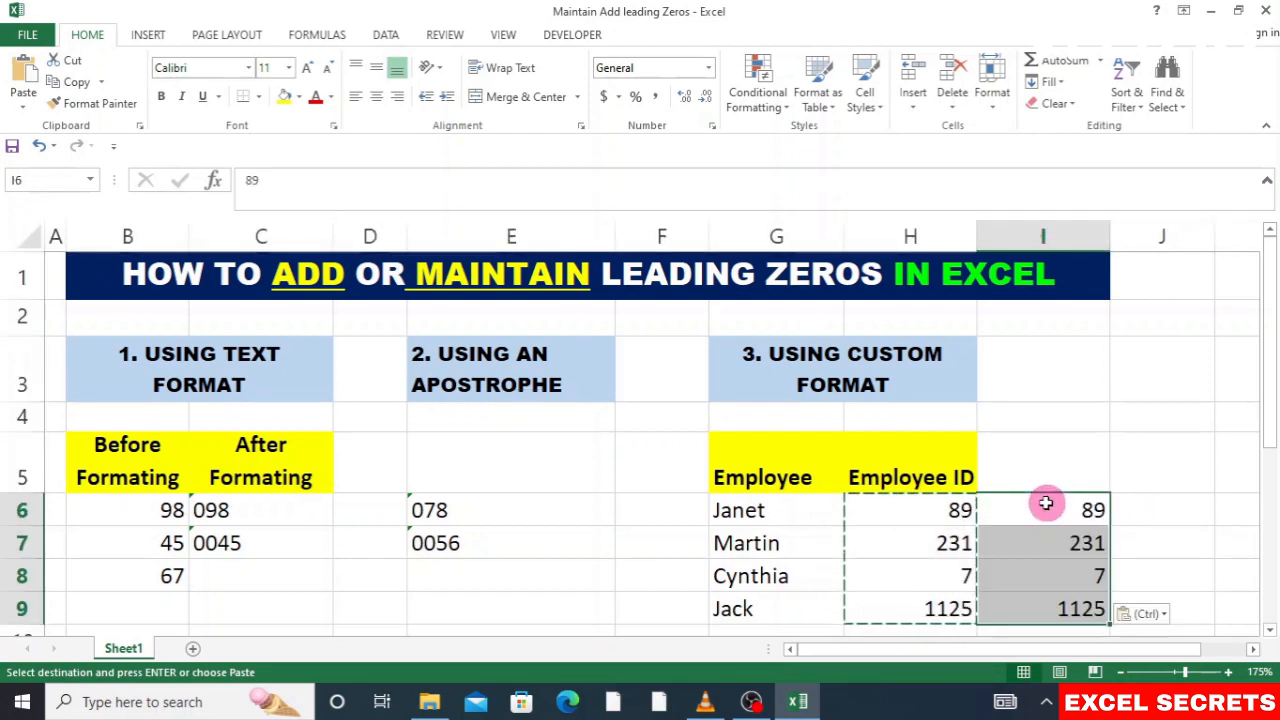
{"action": "key", "text": "Escape"}
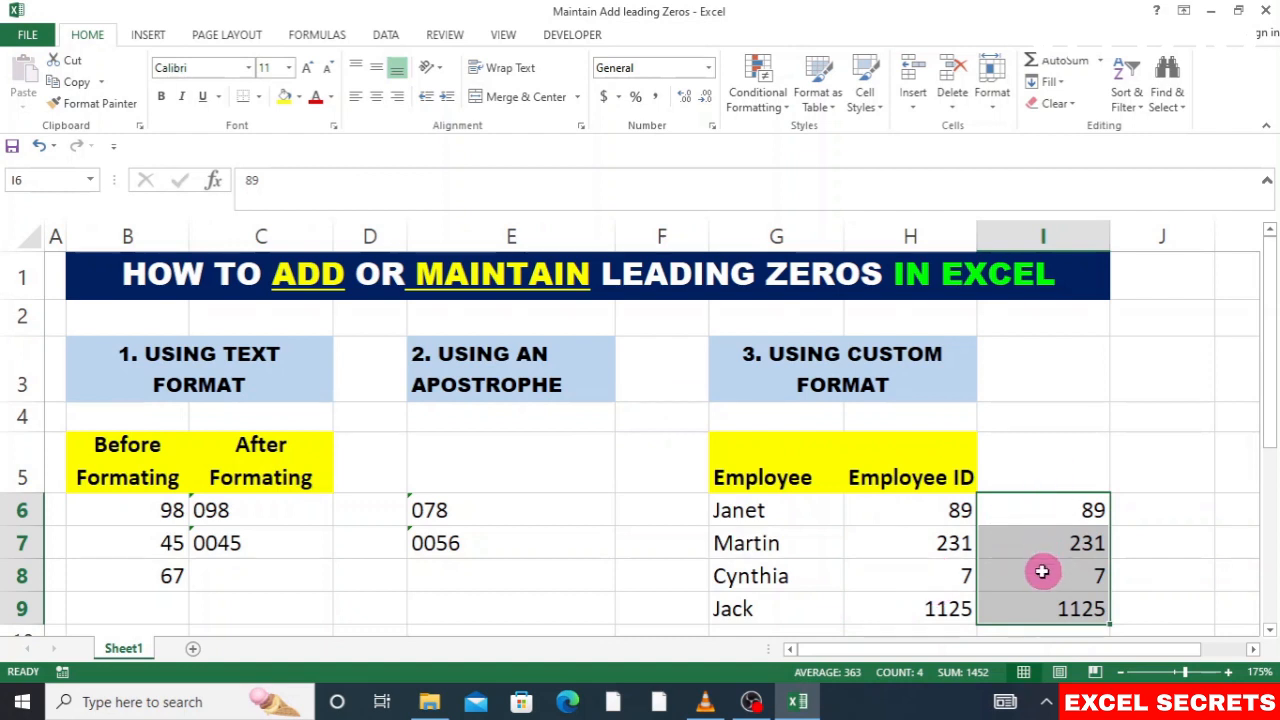
Apply the custom number format 0000 to the copied IDs in I6:I9
{"action": "left_click", "coordinate": [1062, 522]}
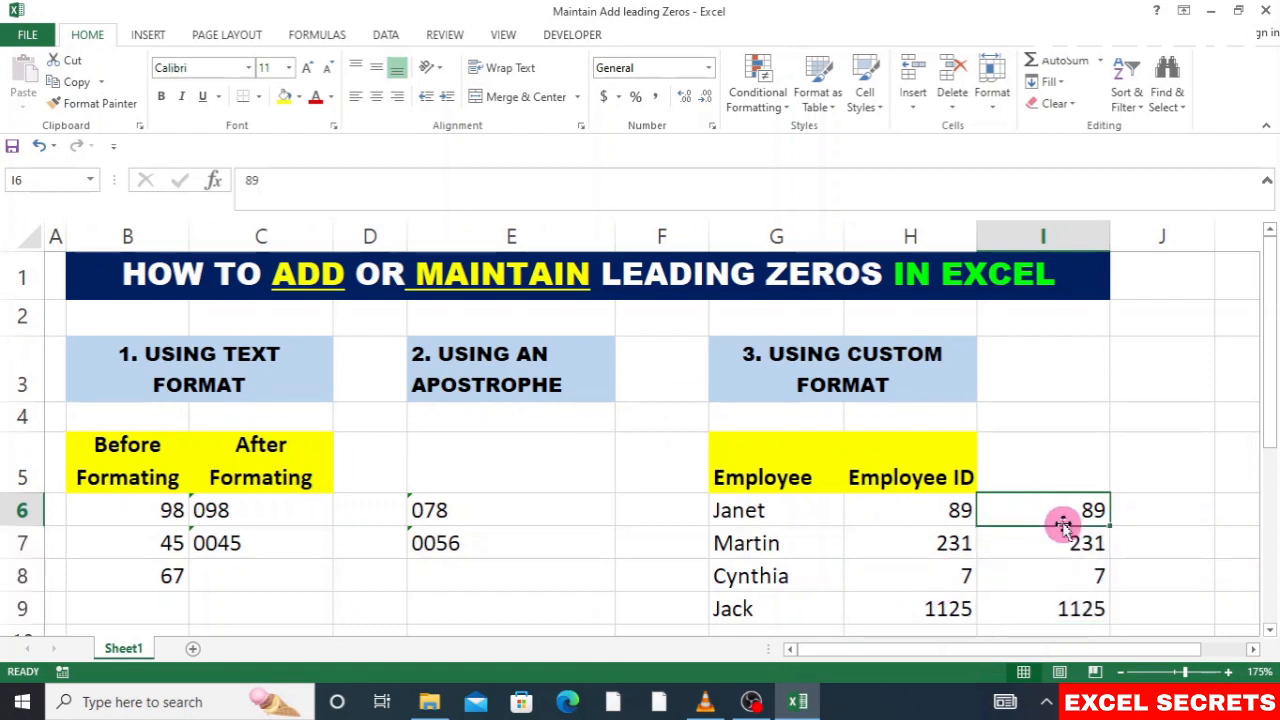
{"action": "left_click_drag", "start_coordinate": [1058, 518], "coordinate": [1047, 595]}
{"action": "right_click", "coordinate": [1048, 597]}
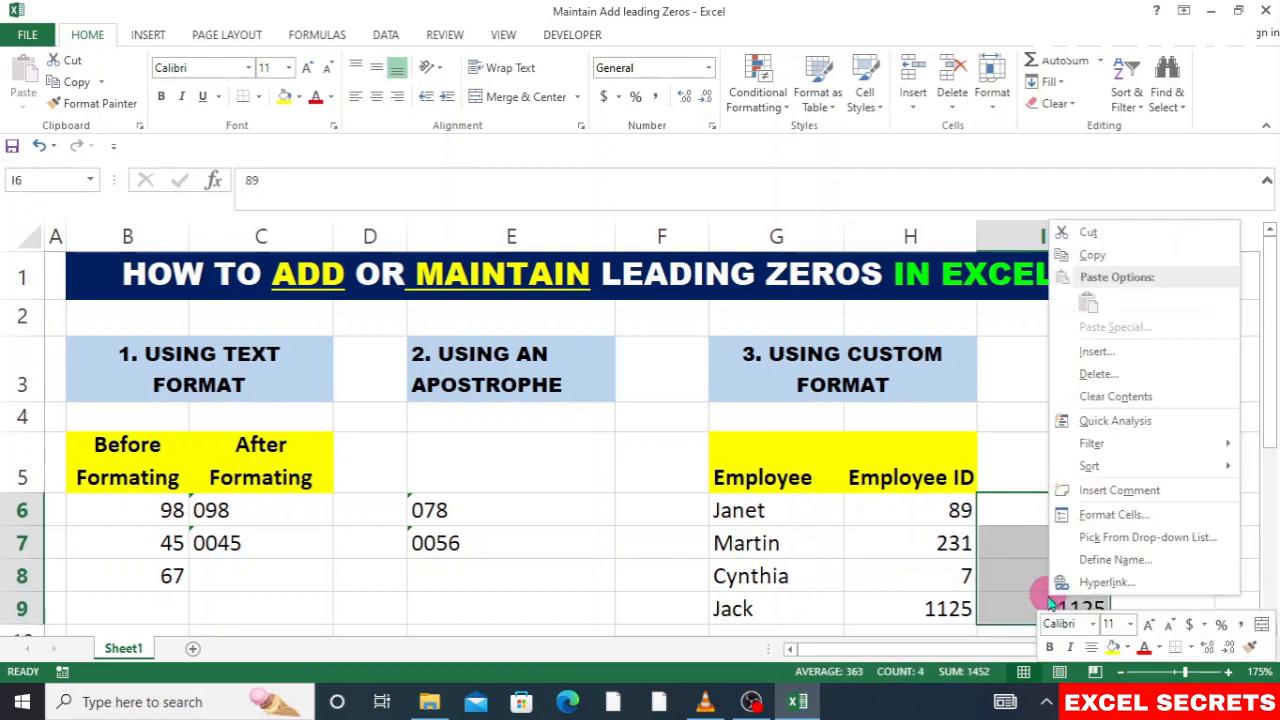
{"action": "left_click", "coordinate": [1100, 516]}
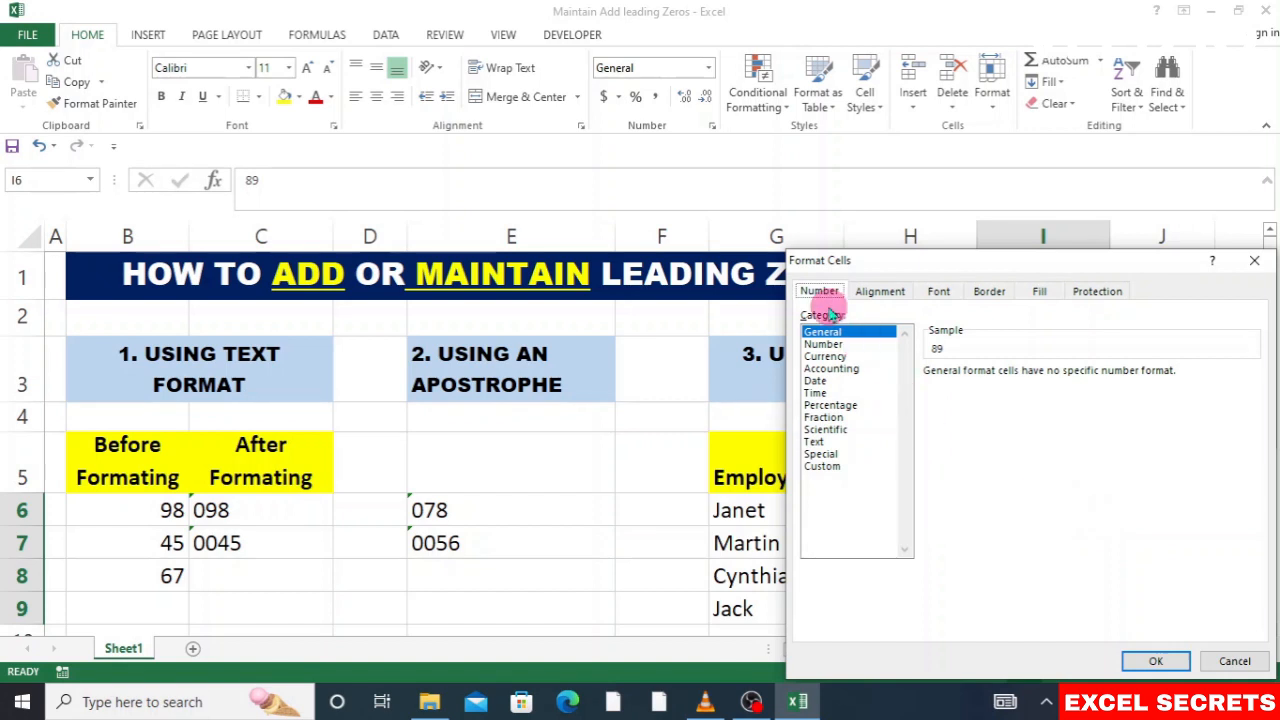
{"action": "left_click", "coordinate": [822, 468]}
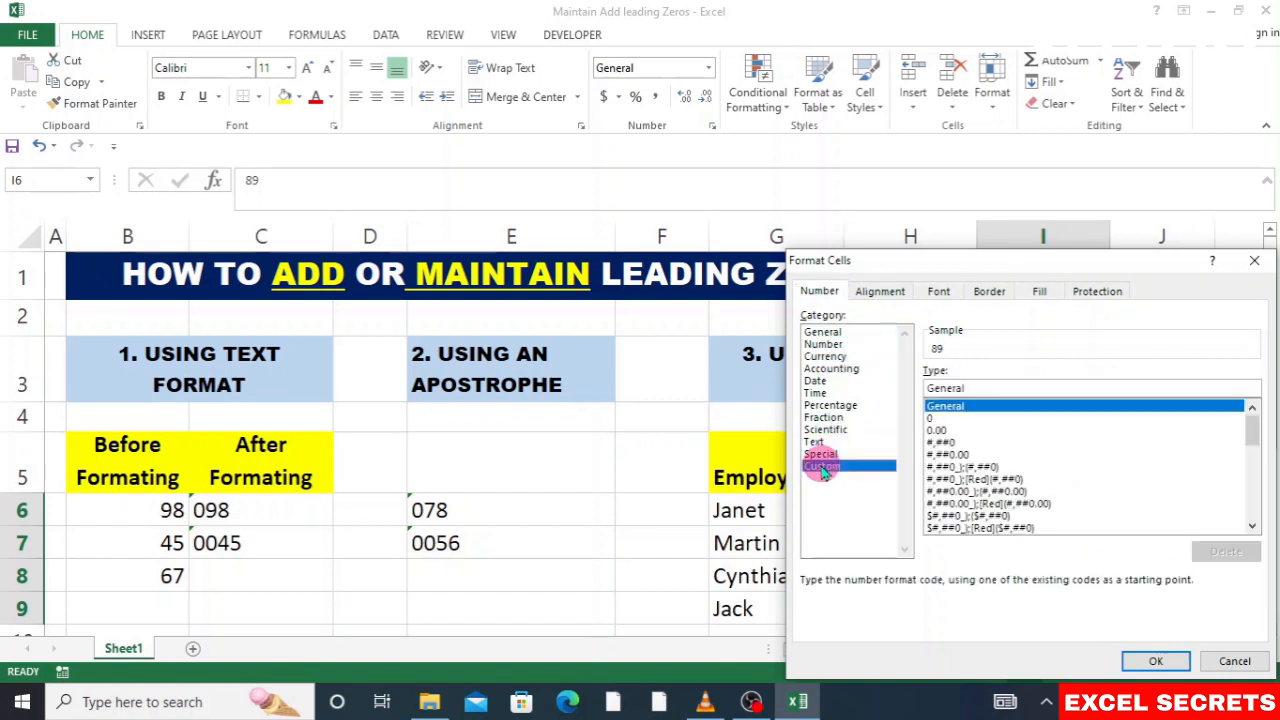
{"action": "left_click", "coordinate": [936, 420]}
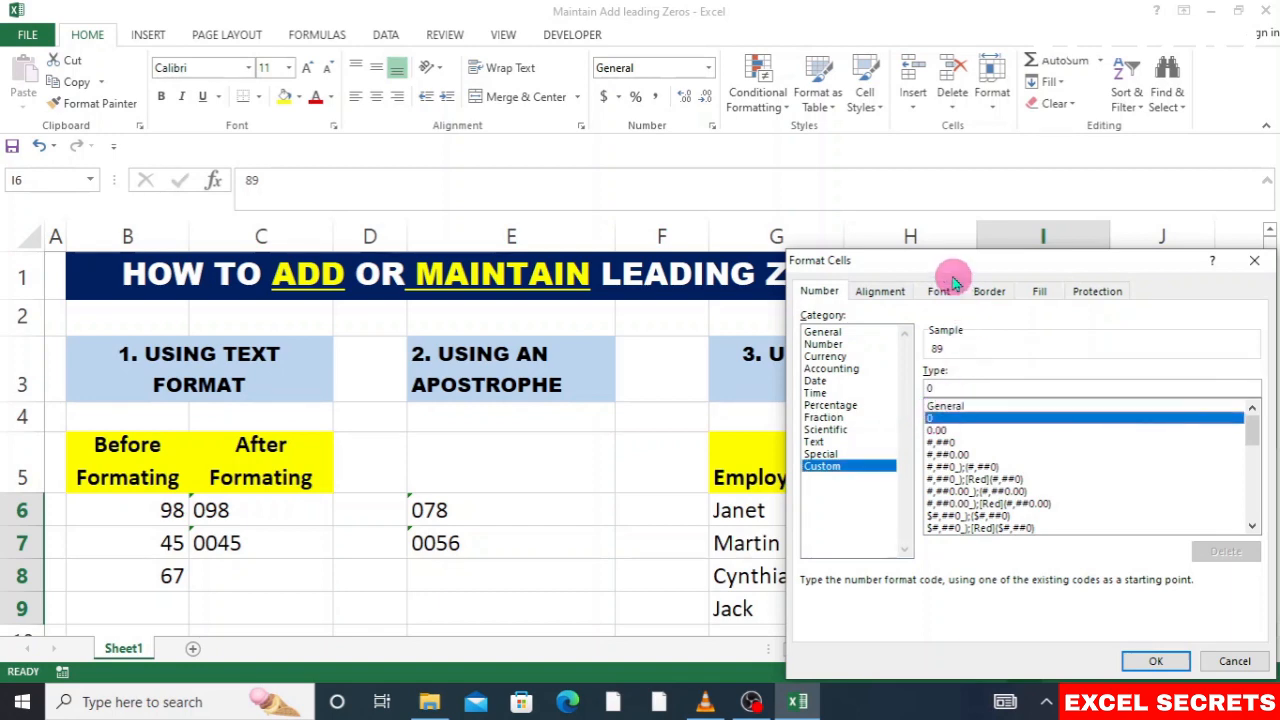
{"action": "left_click_drag", "start_coordinate": [945, 276], "coordinate": [595, 277]}
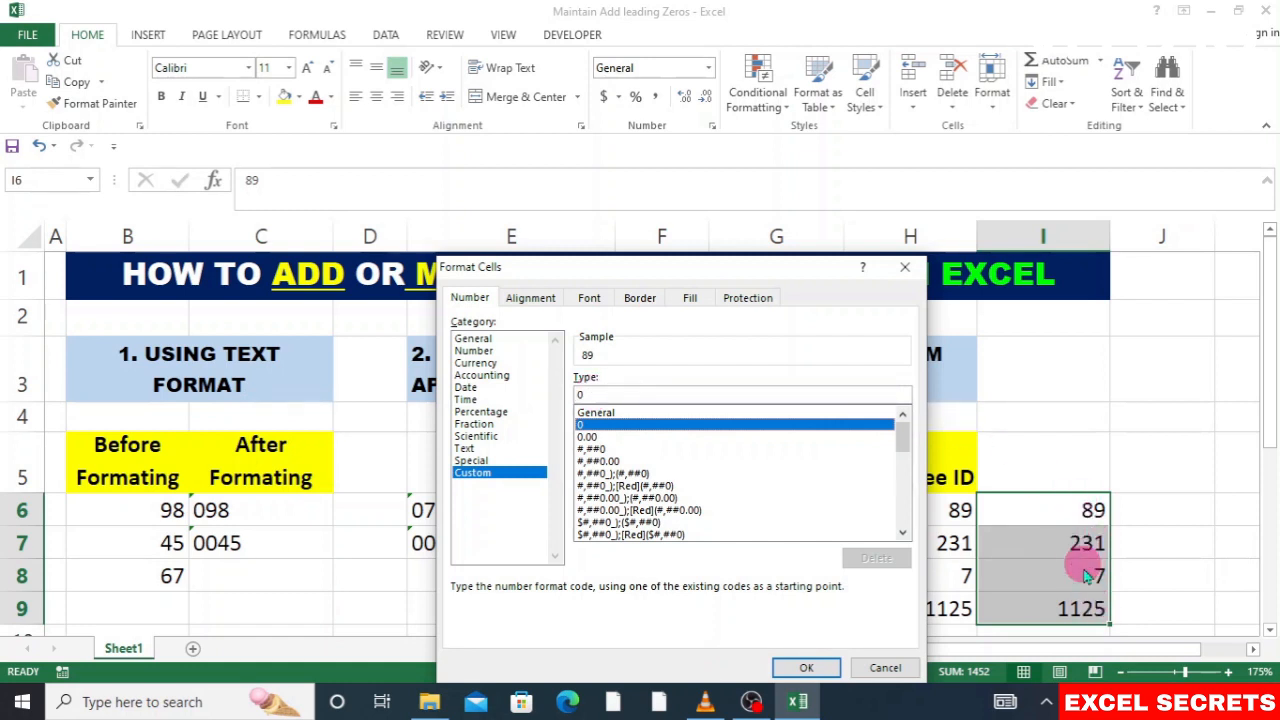
{"action": "left_click", "coordinate": [596, 393]}
{"action": "type", "text": "000"}
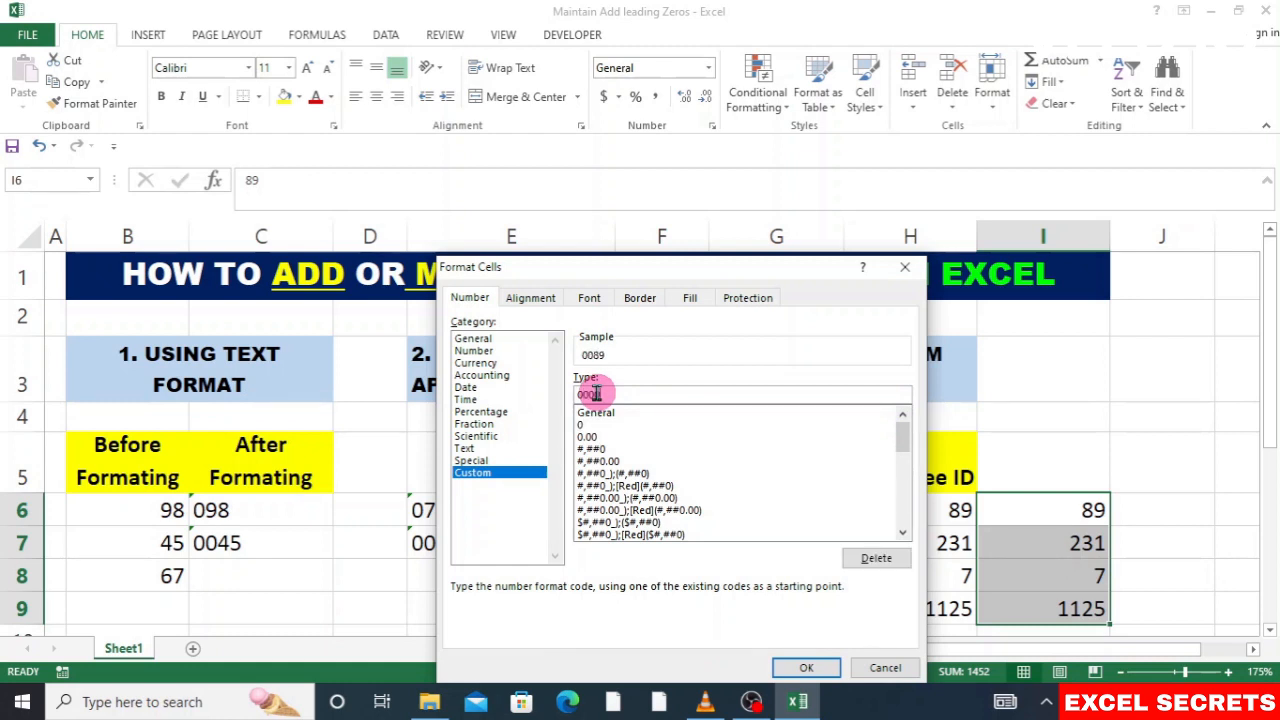
{"action": "left_click", "coordinate": [804, 666]}
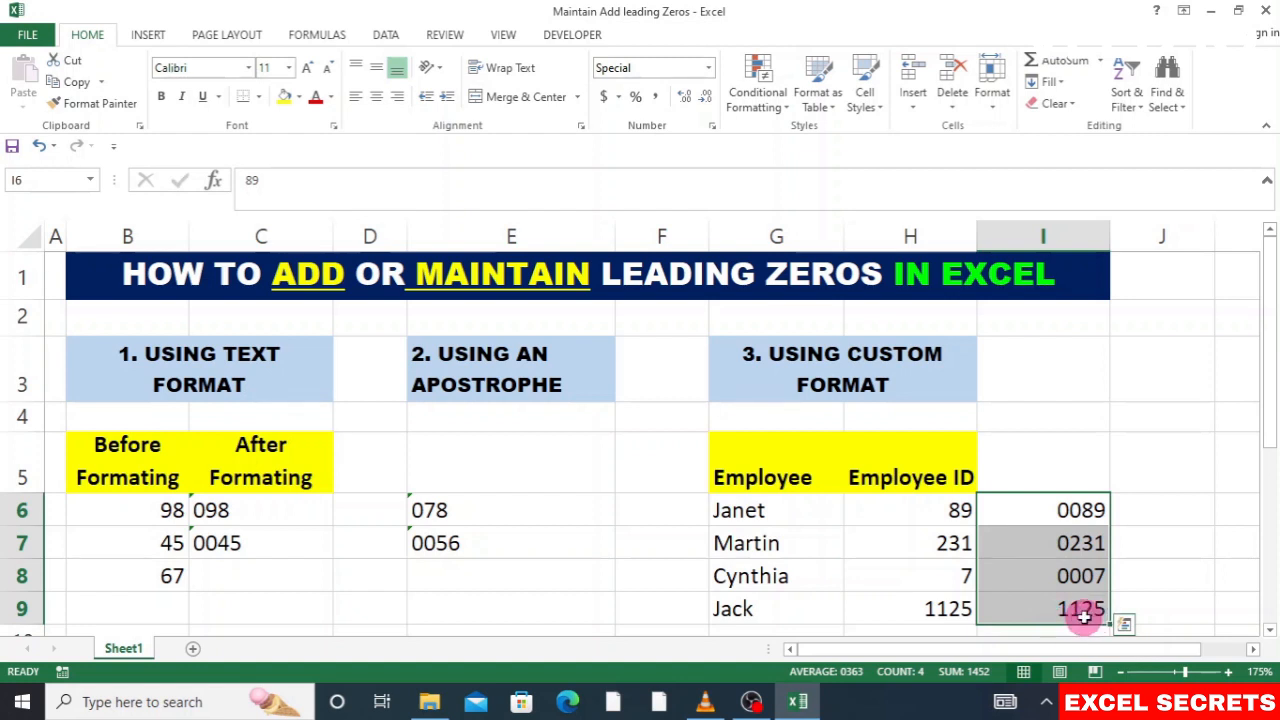
{"action": "left_click", "coordinate": [923, 508]}
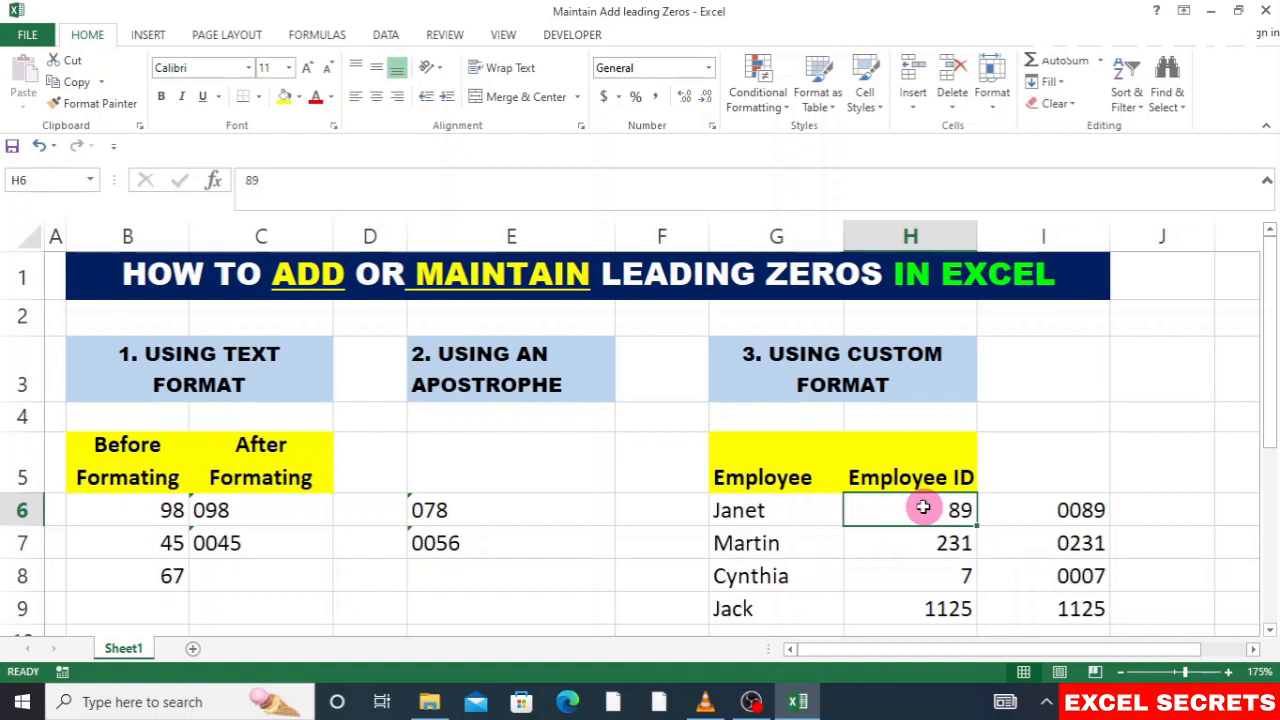
Copy the Employee ID values in H6:H9 into cells J6:J9
{"action": "left_click_drag", "start_coordinate": [923, 508], "coordinate": [909, 594]}
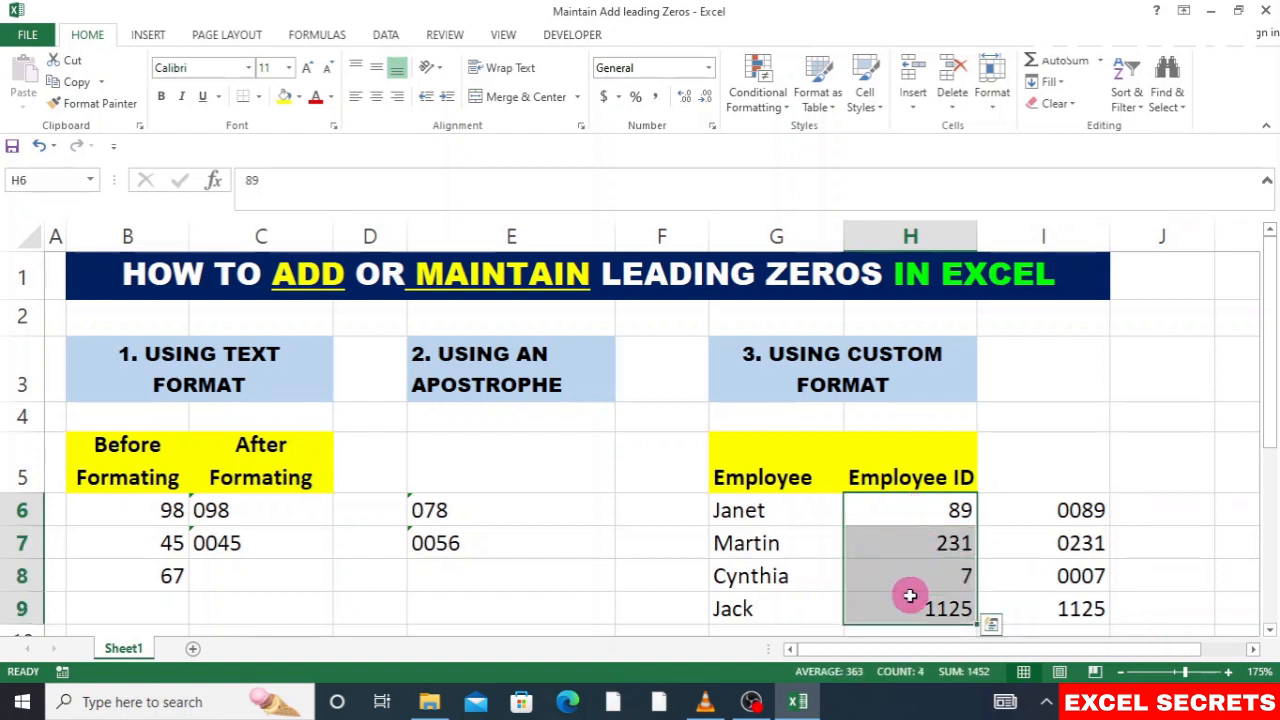
{"action": "key", "text": "ctrl+c"}
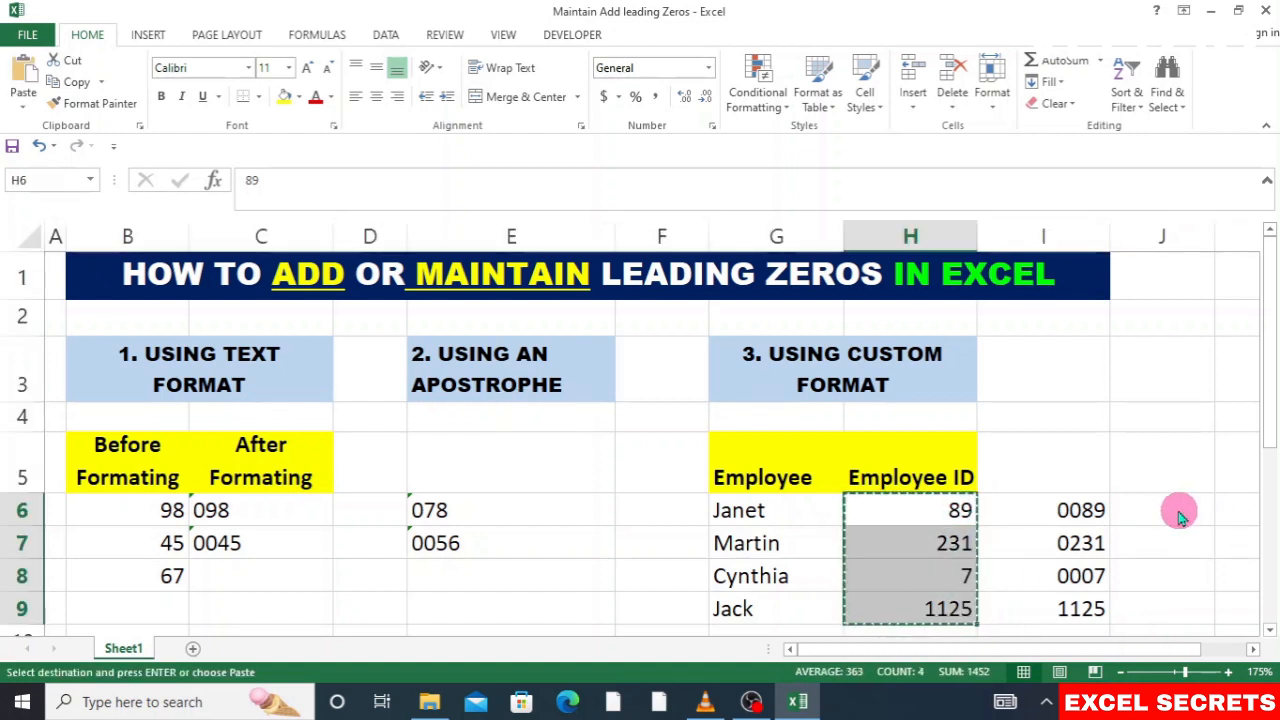
{"action": "left_click", "coordinate": [1178, 510]}
{"action": "key", "text": "ctrl+v"}
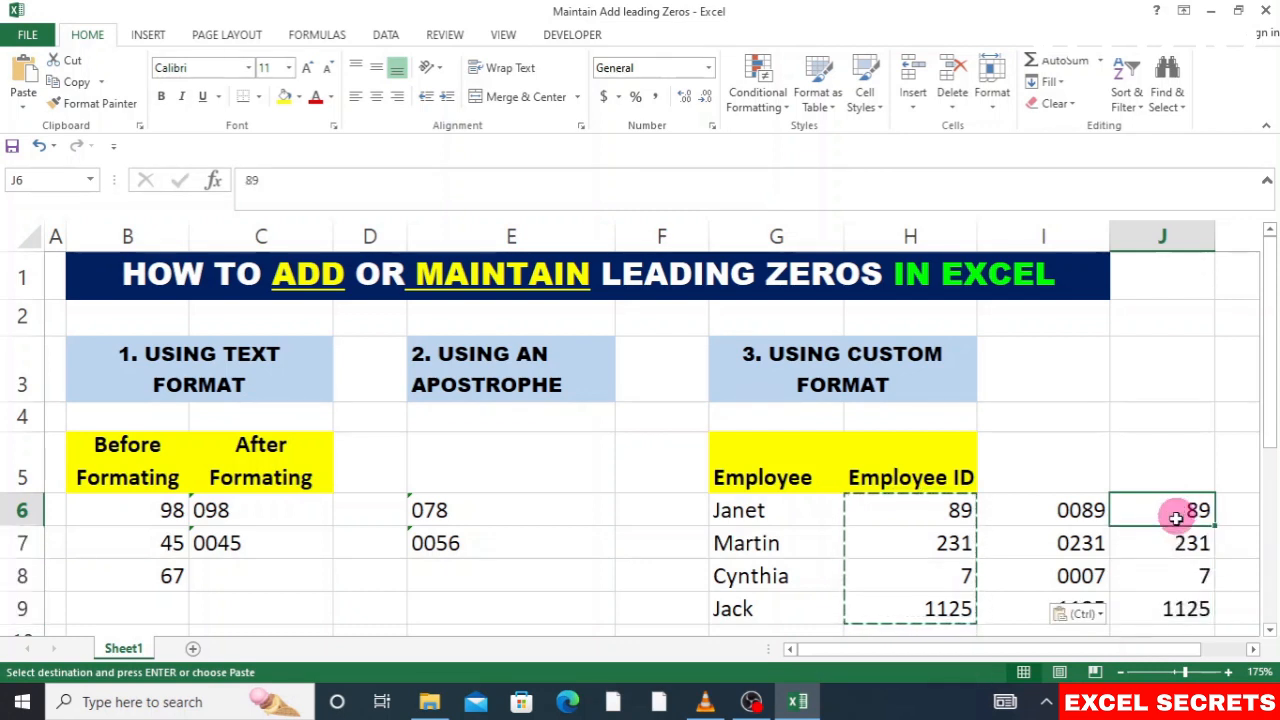
Apply the custom number format 000000 to the copied IDs in J6:J9
{"action": "left_click_drag", "start_coordinate": [1178, 510], "coordinate": [1168, 601]}
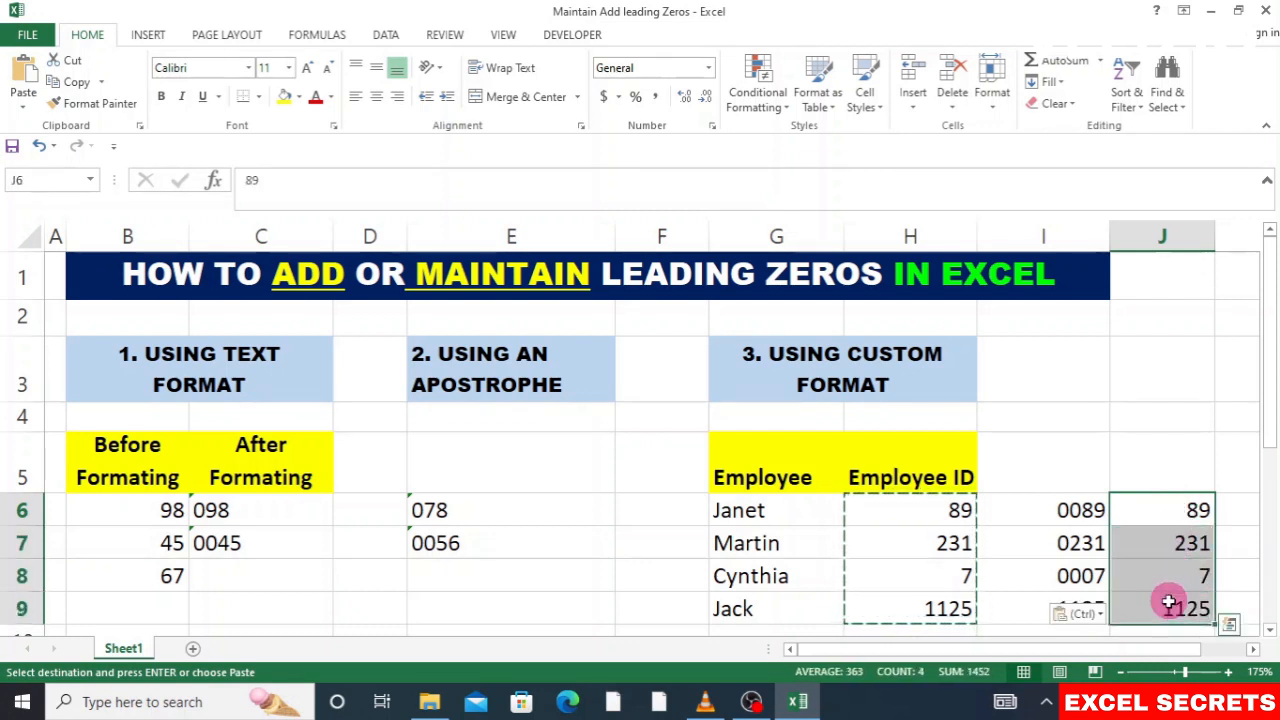
{"action": "right_click", "coordinate": [1168, 601]}
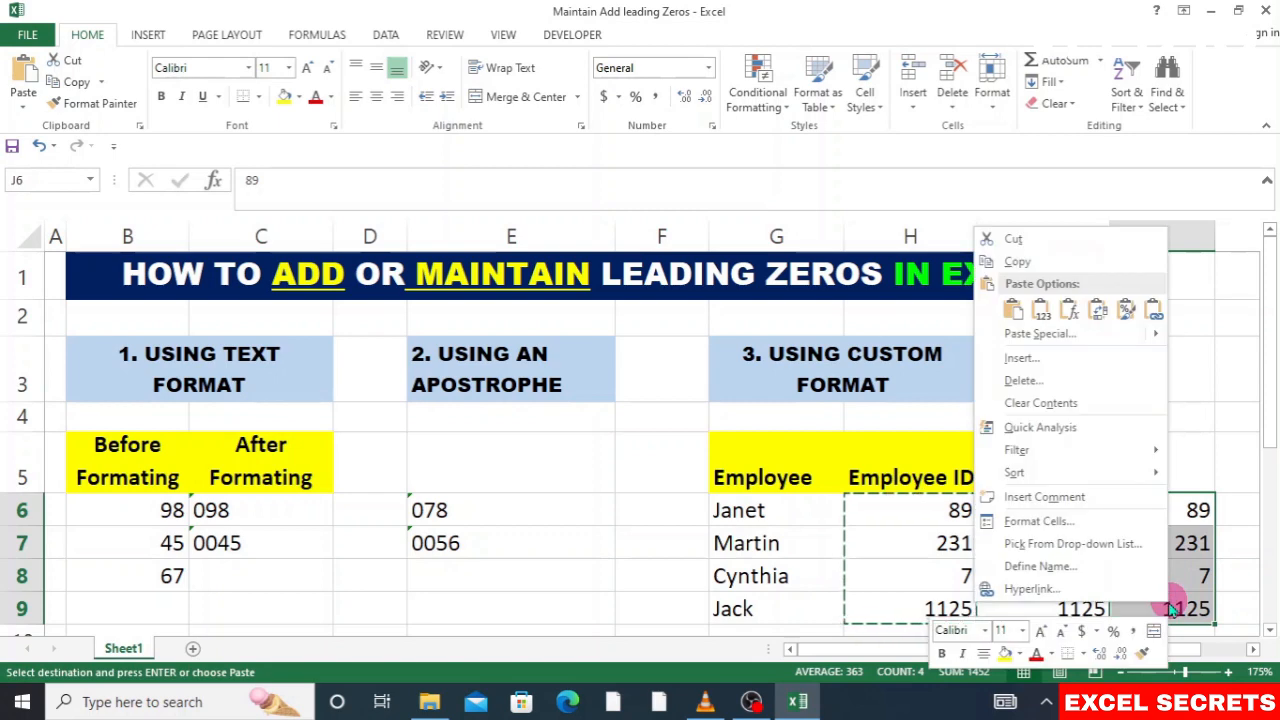
{"action": "left_click", "coordinate": [1093, 528]}
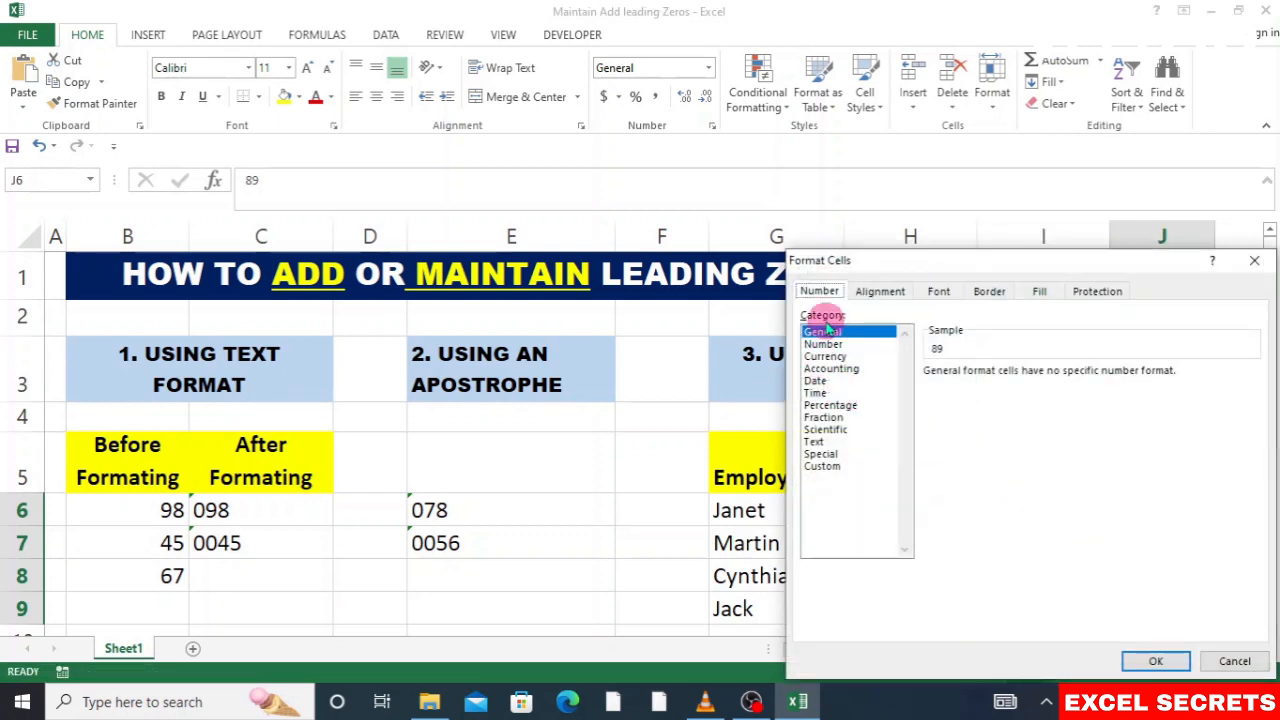
{"action": "left_click", "coordinate": [820, 466]}
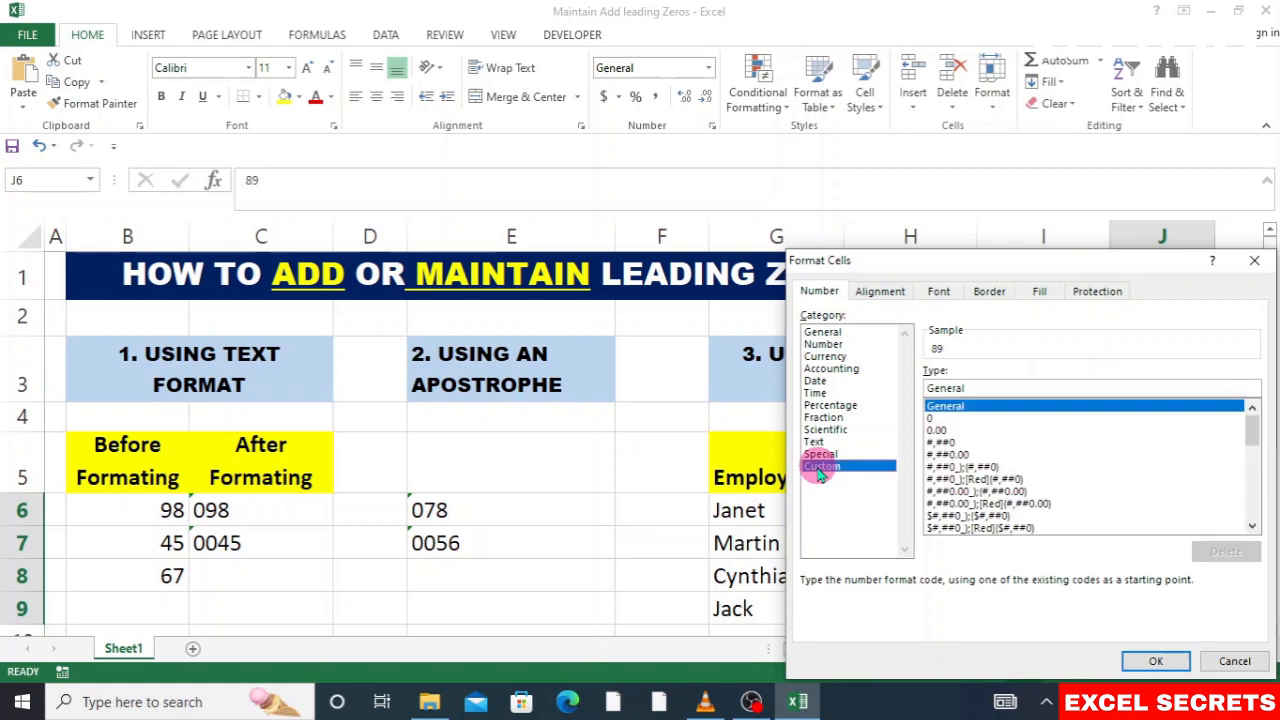
{"action": "left_click", "coordinate": [932, 418]}
{"action": "left_click_drag", "start_coordinate": [934, 268], "coordinate": [664, 286]}
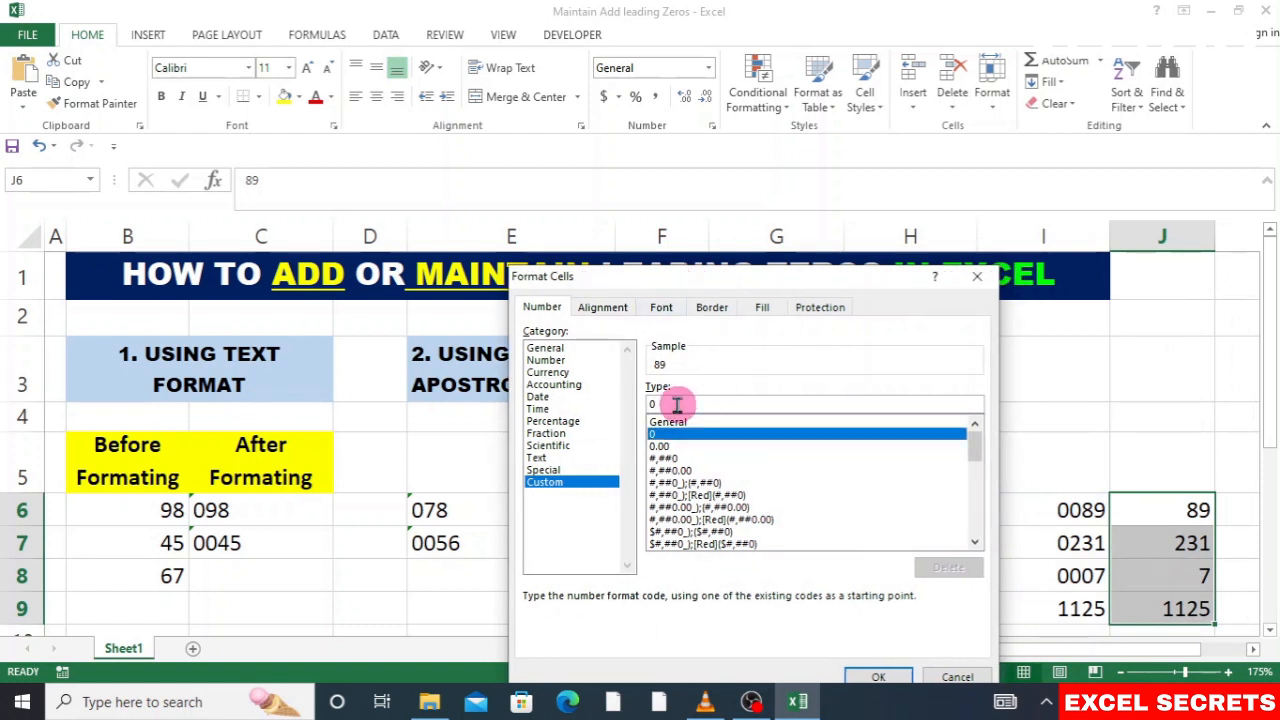
{"action": "type", "text": "0000"}
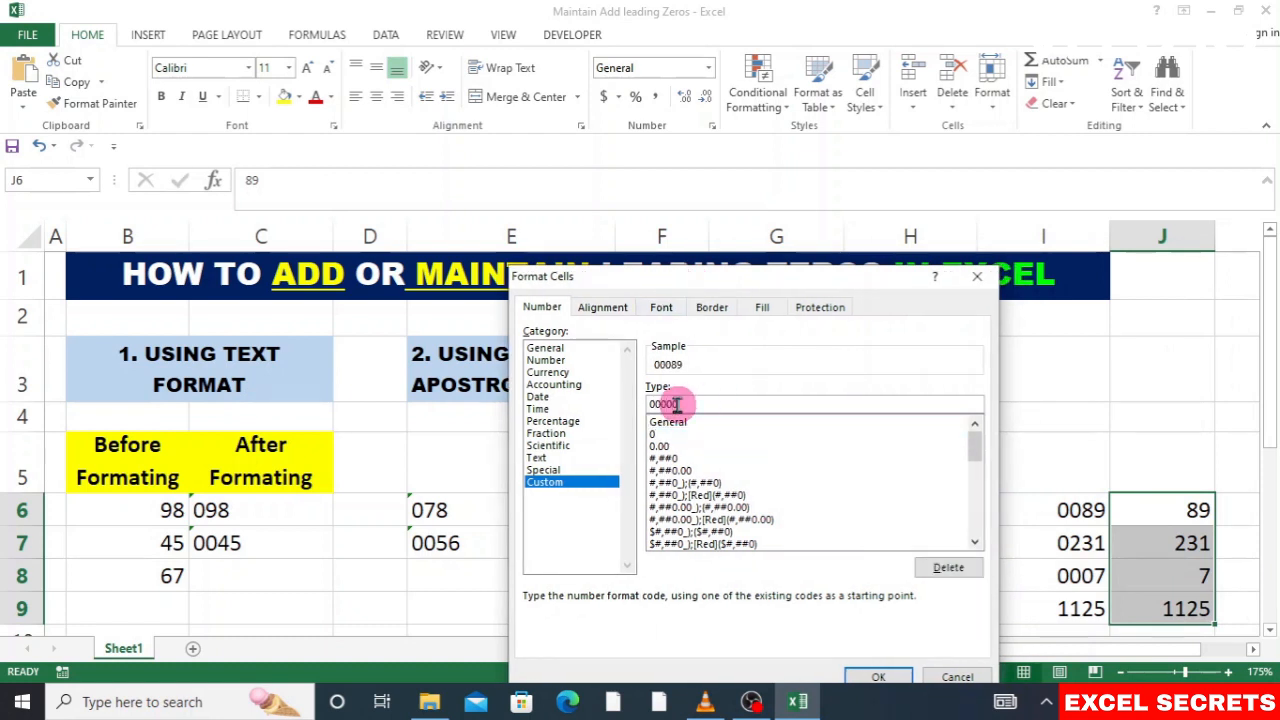
{"action": "type", "text": "0"}
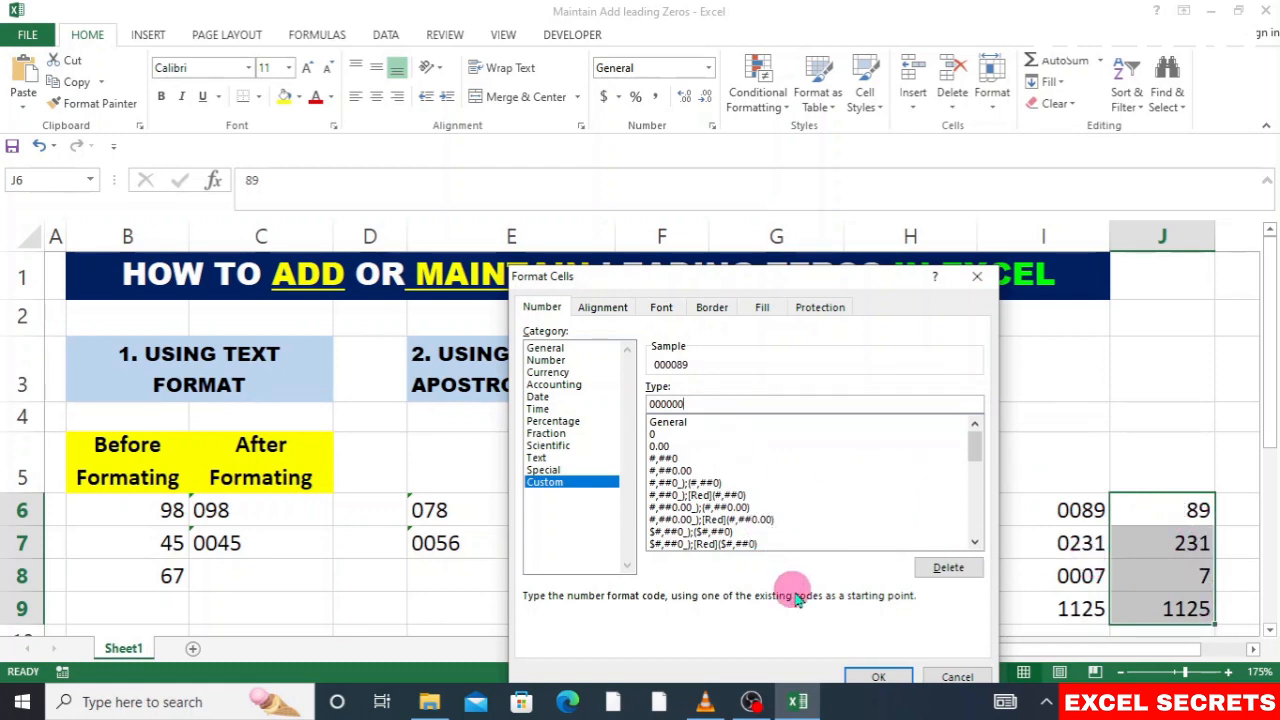
{"action": "left_click", "coordinate": [860, 676]}
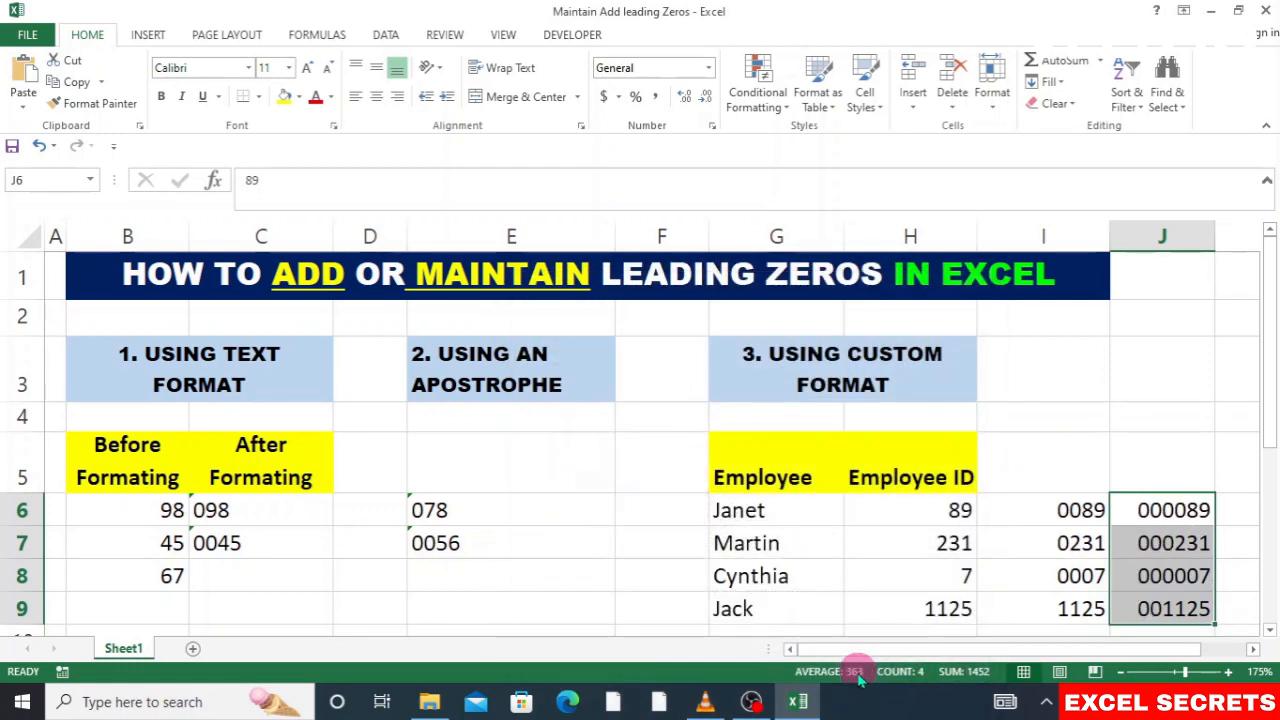